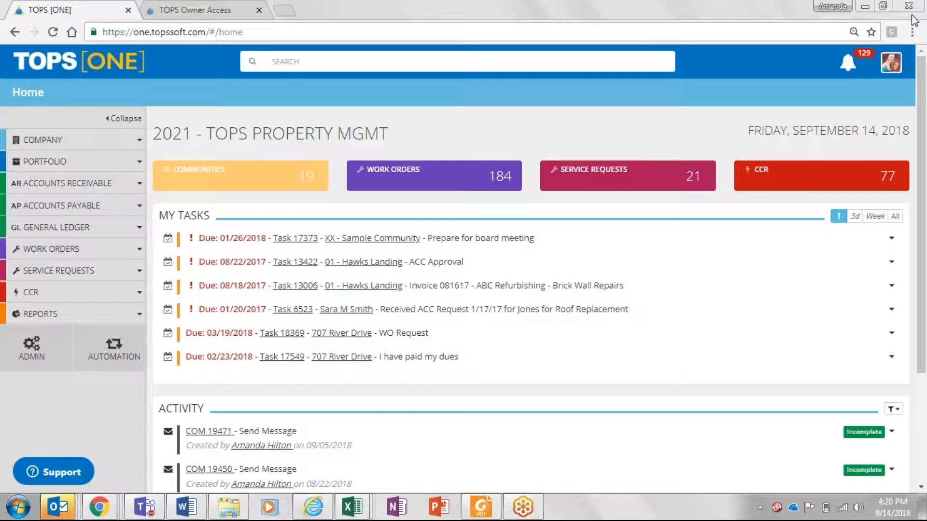
Step: Shrink the browser window to check the home page's responsive layout, hide the background window, and widen and maximize the browser again
left_click(884, 9)
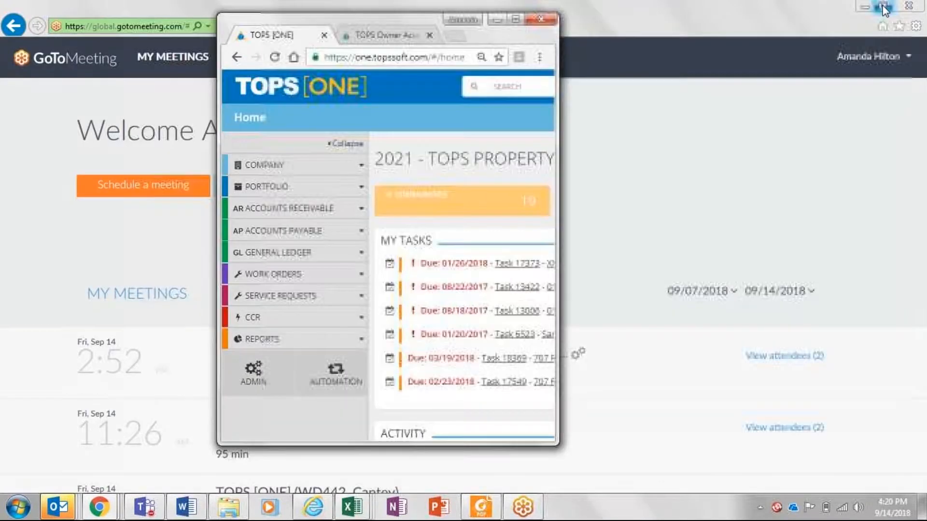
left_click(869, 8)
left_click(869, 8)
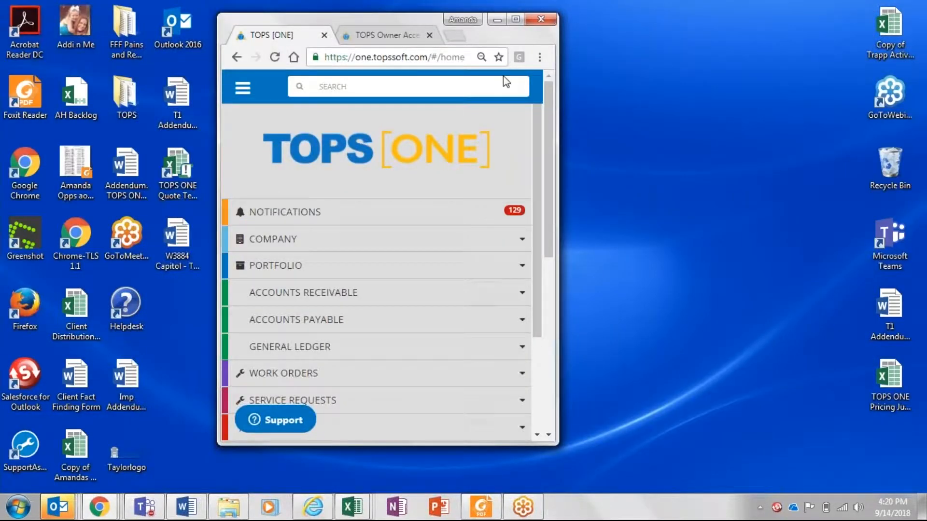
left_click(256, 94)
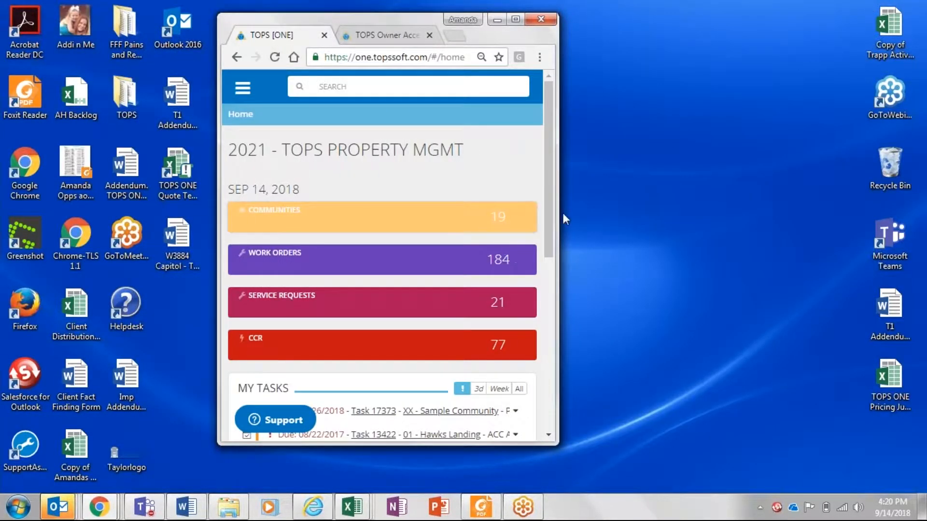
left_click_drag(553, 205, 777, 209)
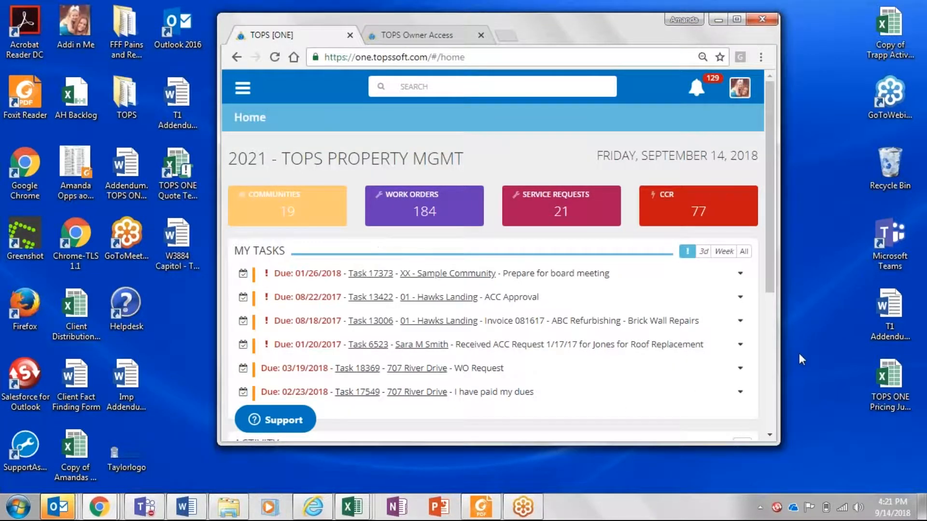
left_click_drag(772, 282, 767, 236)
left_click_drag(541, 48, 546, 71)
left_click(742, 69)
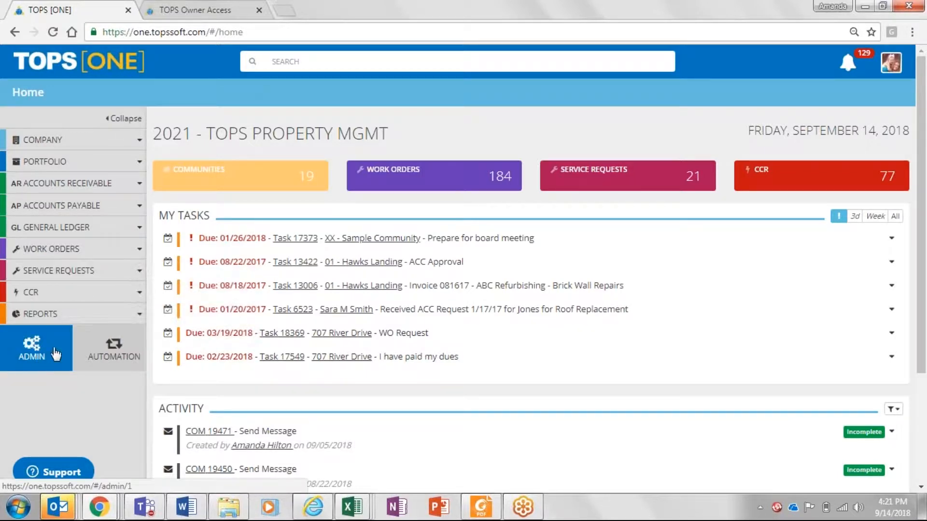
Step: Collapse the side navigation and review the details of the Hawks Landing invoice task for brick wall repairs
left_click(125, 118)
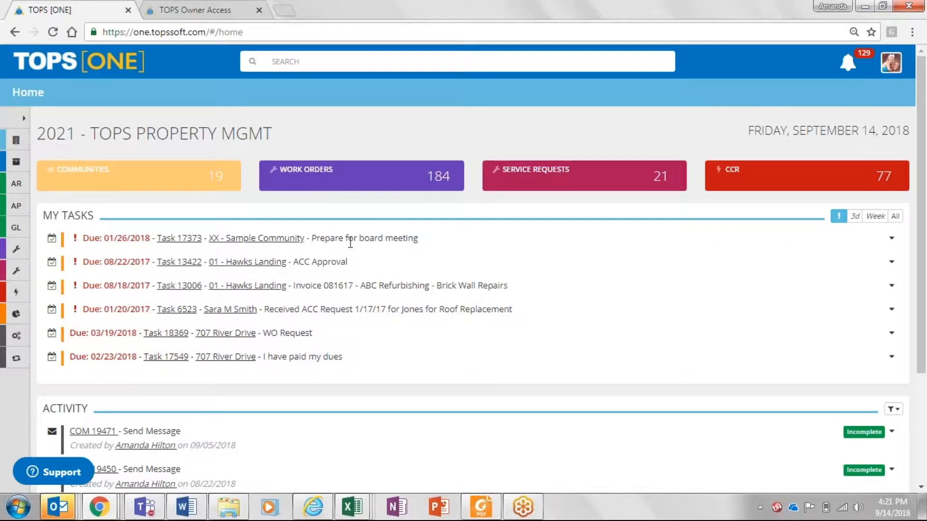
left_click(392, 281)
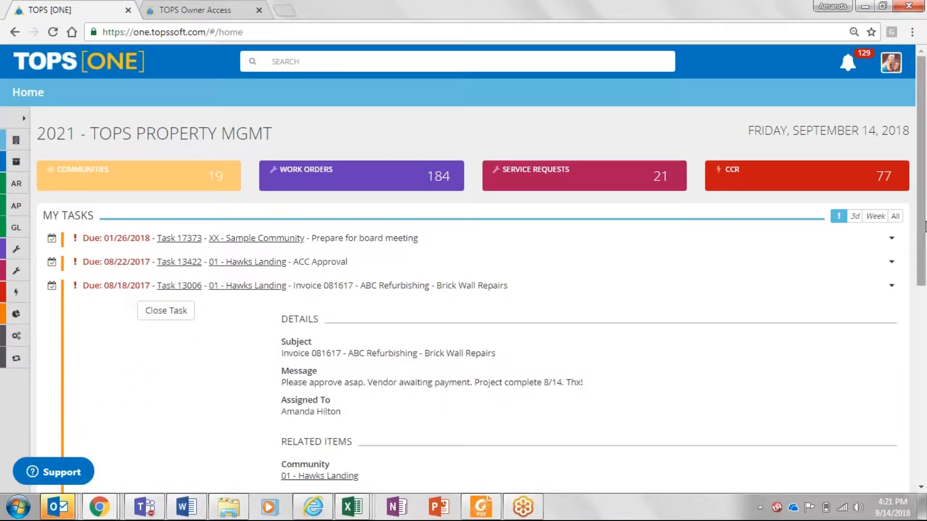
scroll(922, 227, "down", 2)
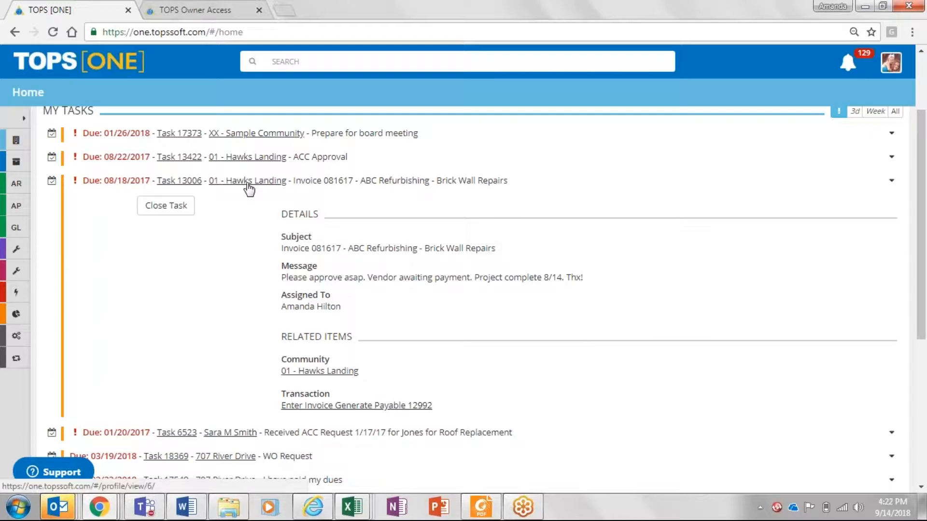
left_click(339, 184)
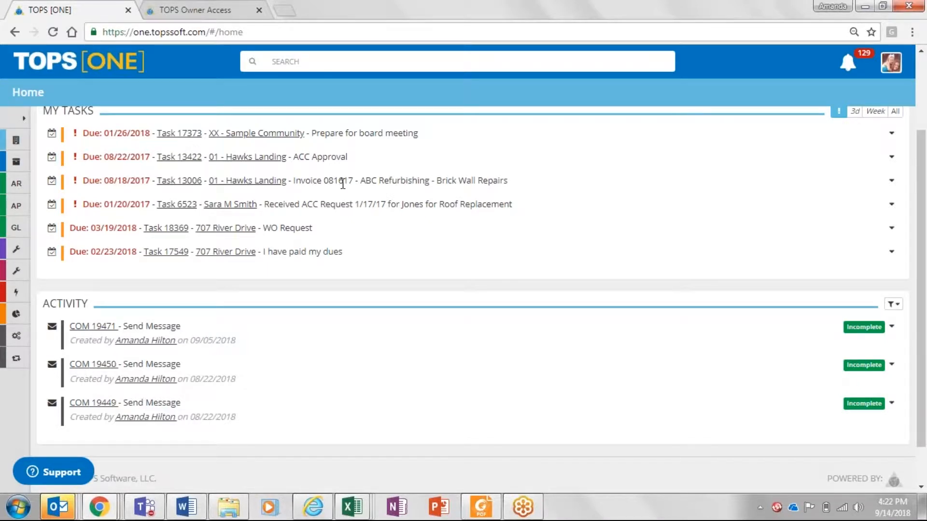
Step: Review the details of the Hawks Landing ACC Approval task, and close them again
left_click(320, 158)
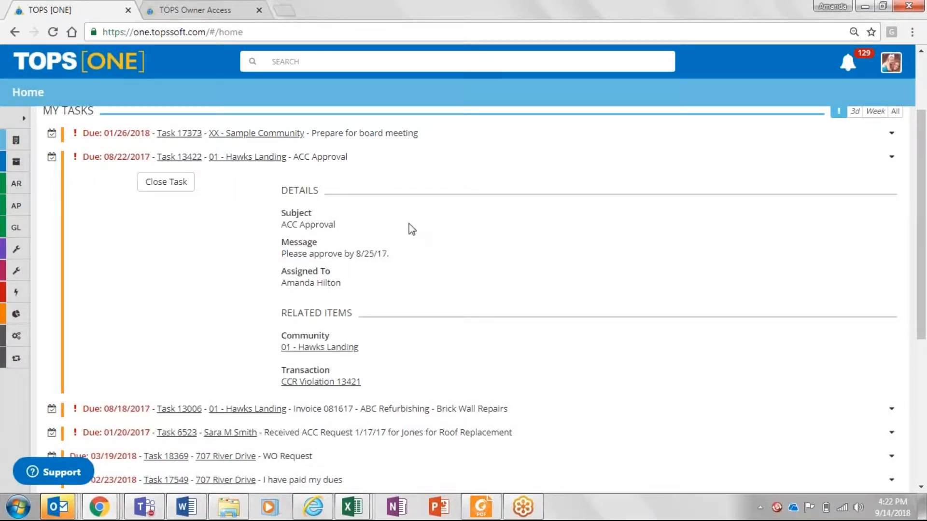
left_click(339, 158)
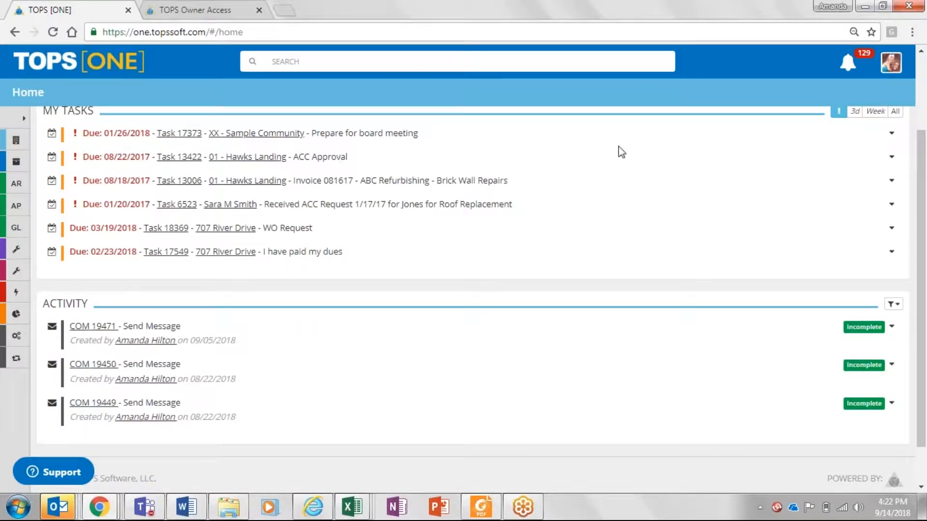
left_click_drag(923, 240, 924, 167)
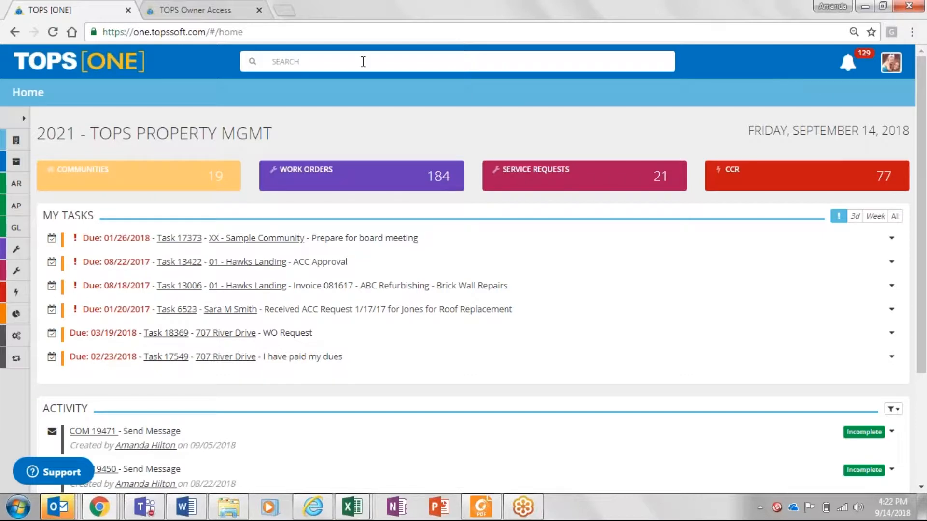
Step: Expand the side navigation and open the Work Order Activity page
left_click(18, 126)
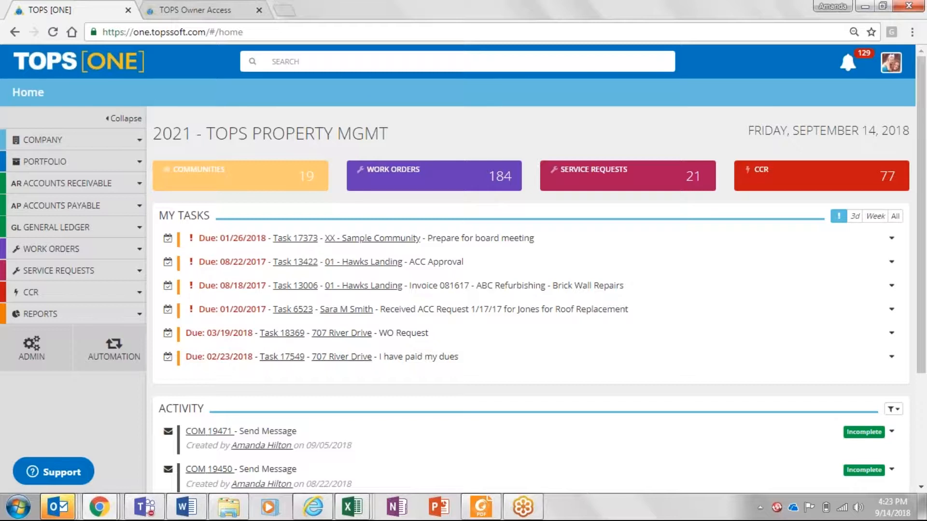
left_click(81, 256)
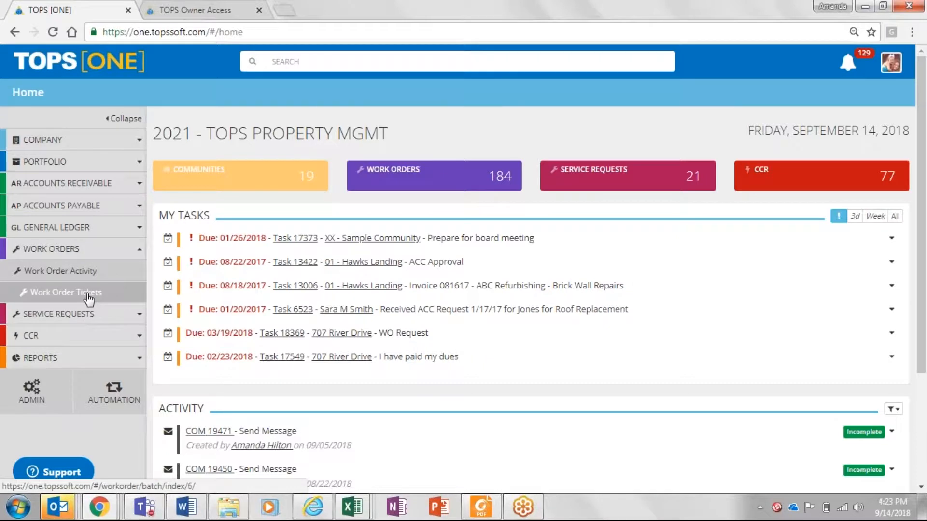
left_click(90, 271)
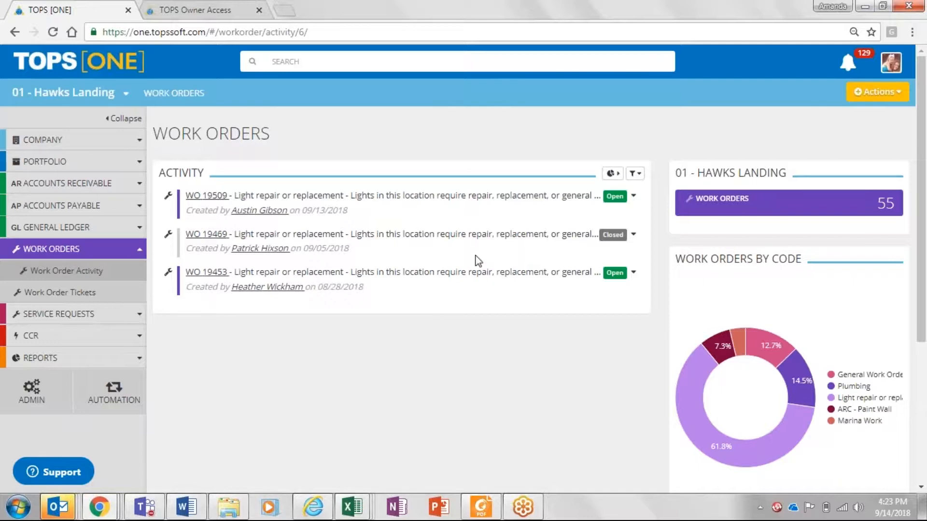
Step: Review the details of the newest light repair work order in the activity list, and close them again
left_click(554, 198)
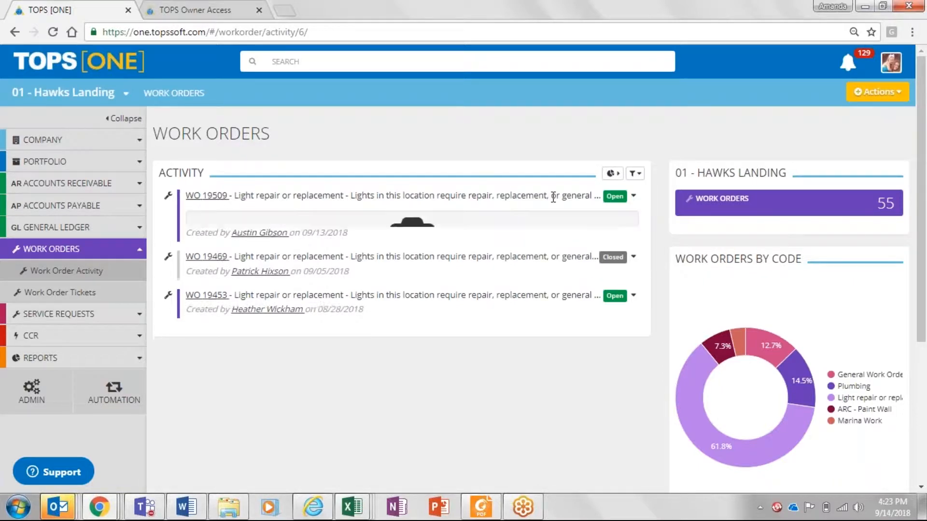
scroll(477, 305, "down", 2)
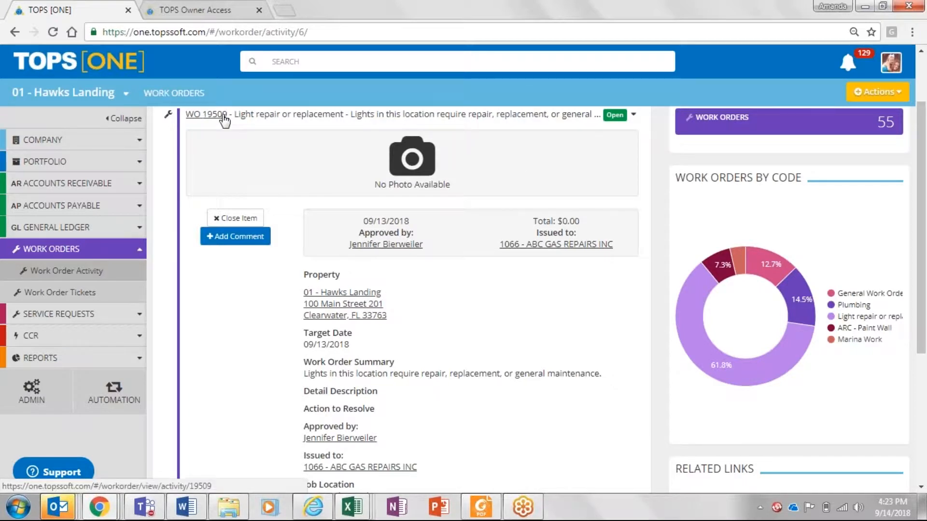
left_click(361, 118)
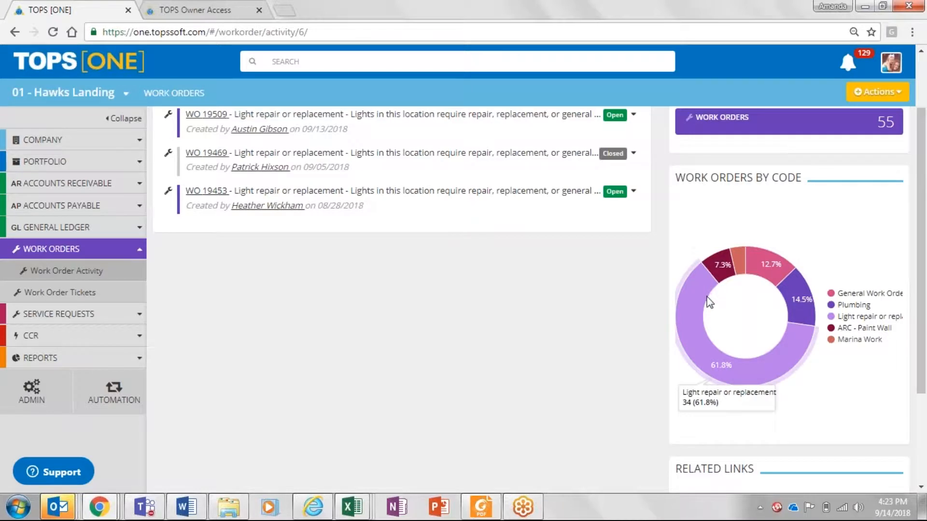
Step: Examine the Work Orders by Code chart segments and the related links beneath it
mouse_move(800, 300)
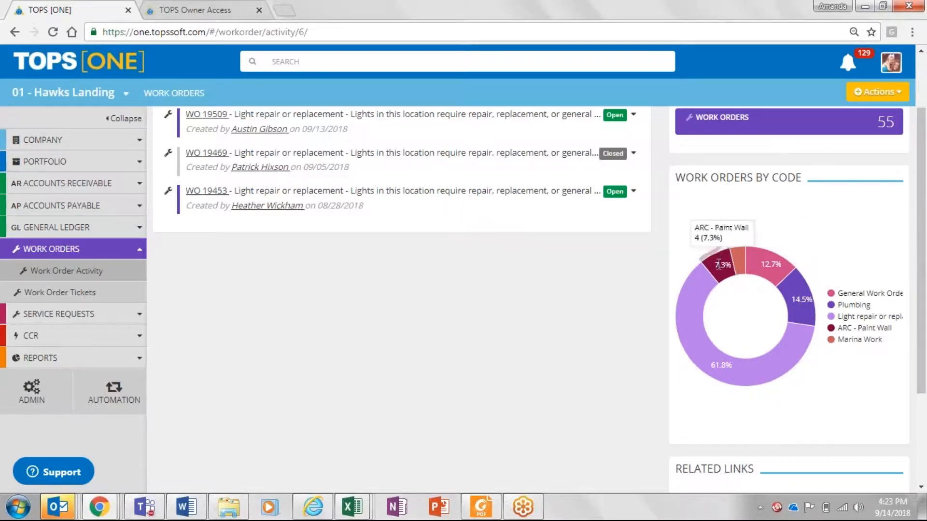
mouse_move(701, 315)
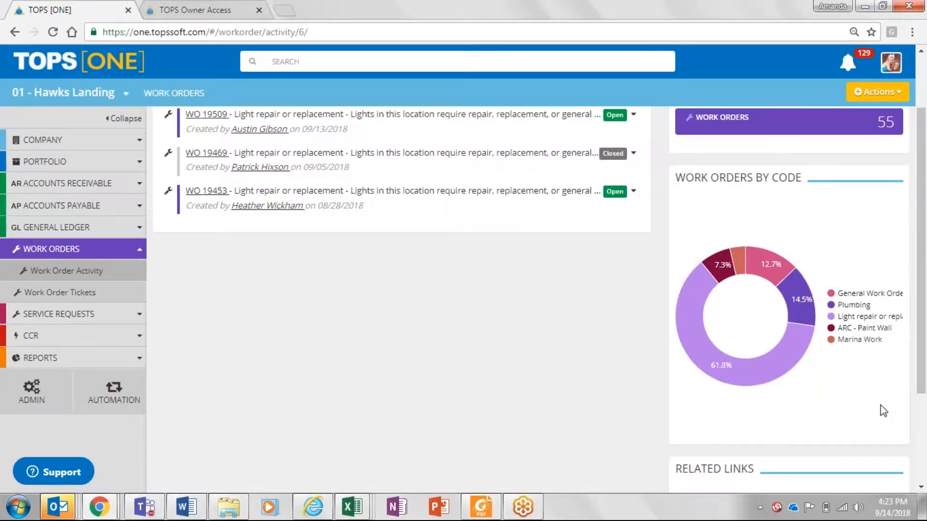
scroll(883, 410, "down", 3)
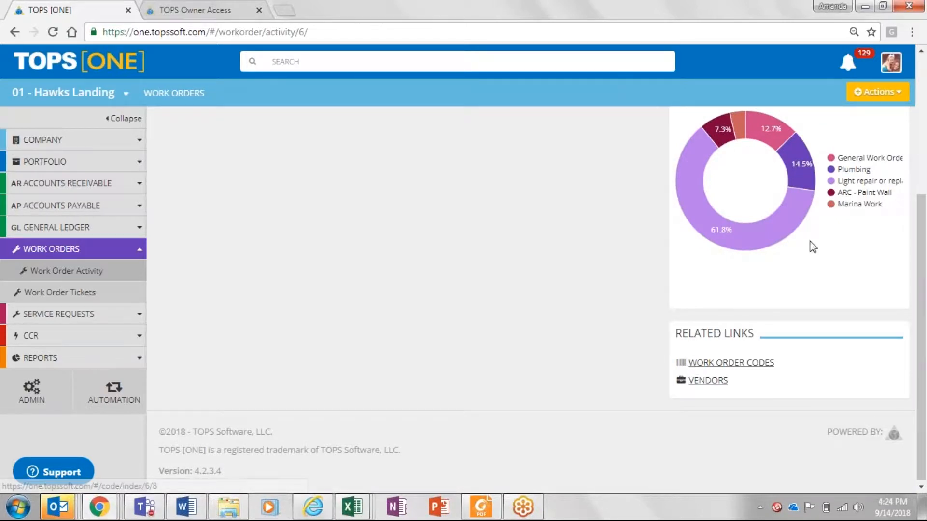
Step: Start a new work order for Hawks Landing and show its function choices
left_click(878, 92)
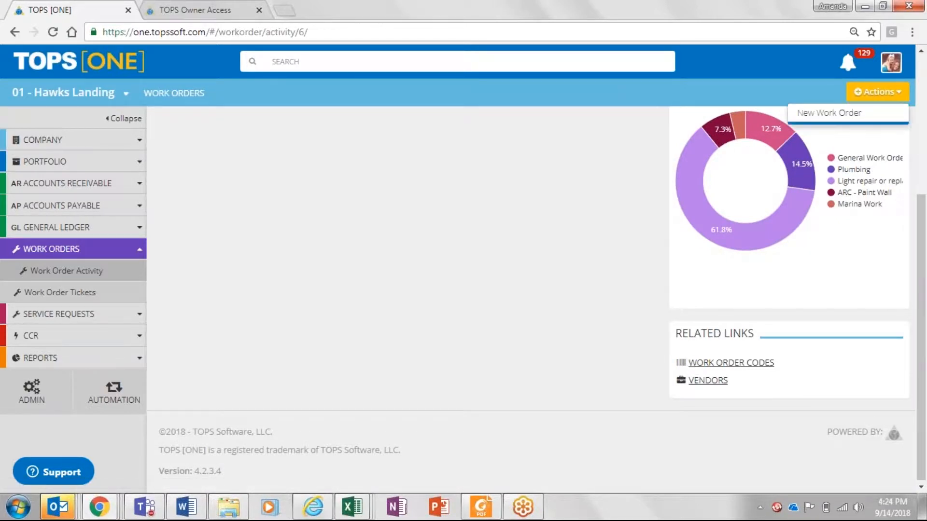
left_click(890, 120)
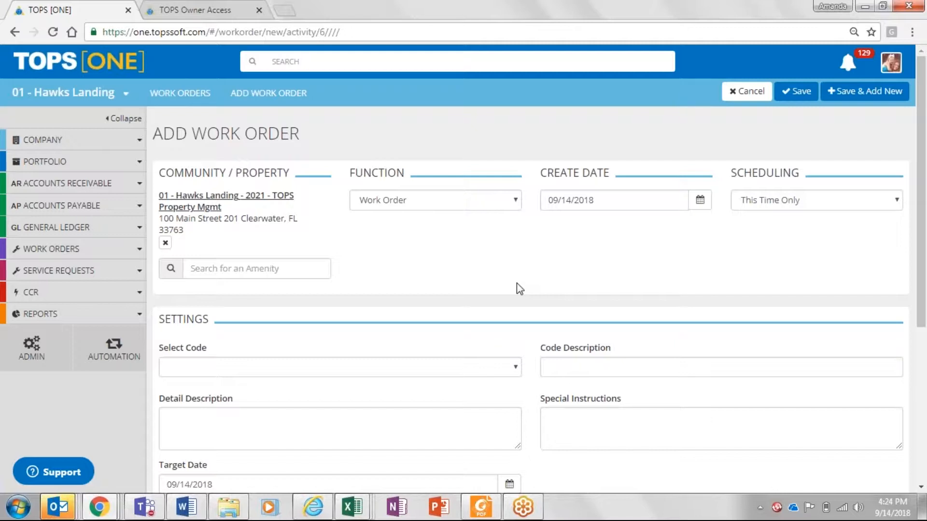
left_click(419, 199)
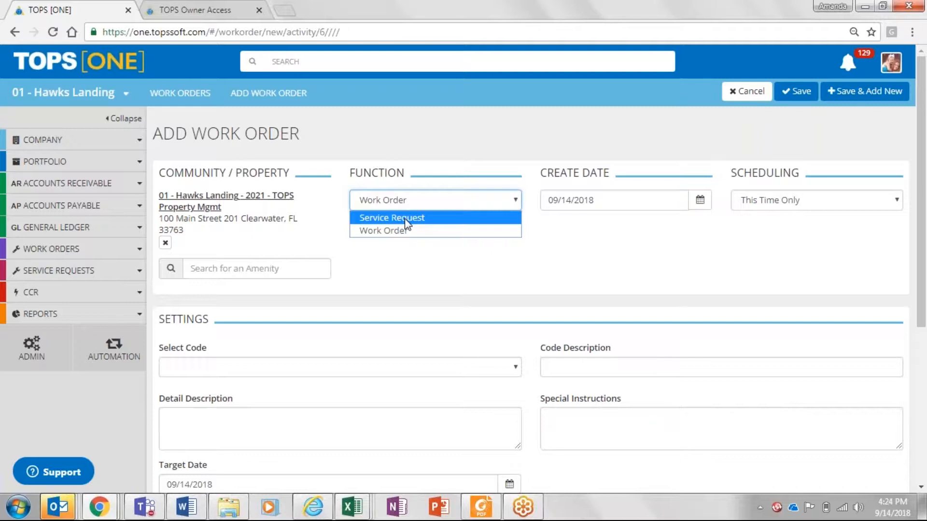
Step: Switch to the TOPS Owner Access site, open its dashboard, and return to the new work order form
key("ctrl+Tab")
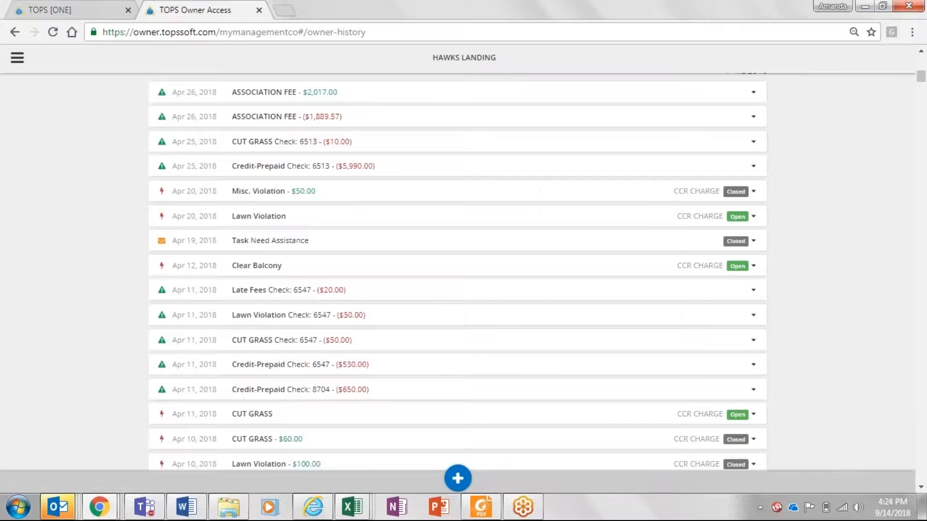
left_click(16, 61)
left_click(51, 140)
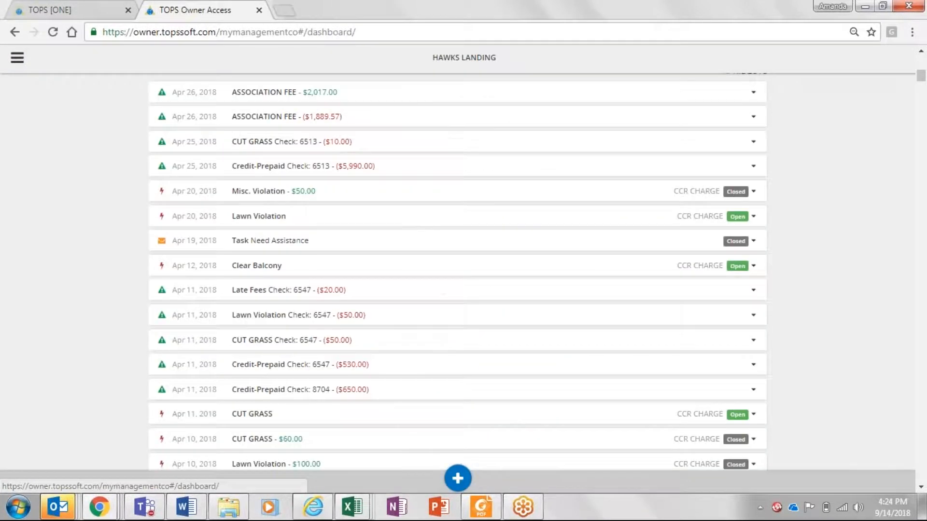
left_click(61, 2)
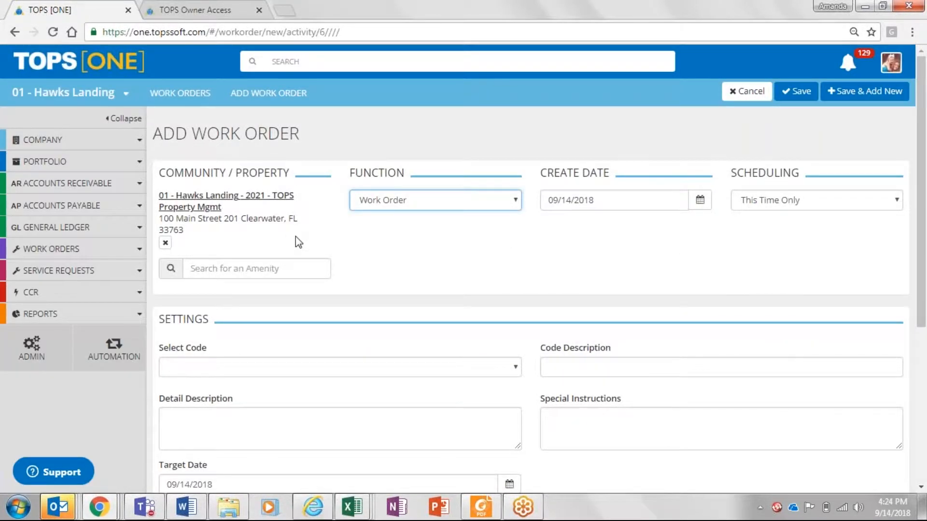
Step: Set the function to Work Order and the scheduling to Schedule - This is a Recurring Work Order
left_click(421, 204)
left_click(421, 204)
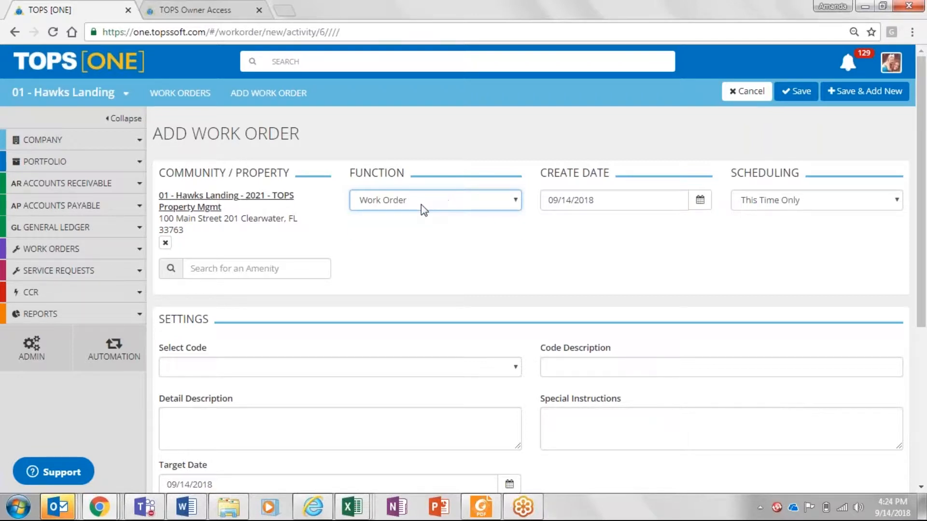
left_click(451, 205)
left_click(451, 203)
left_click(451, 204)
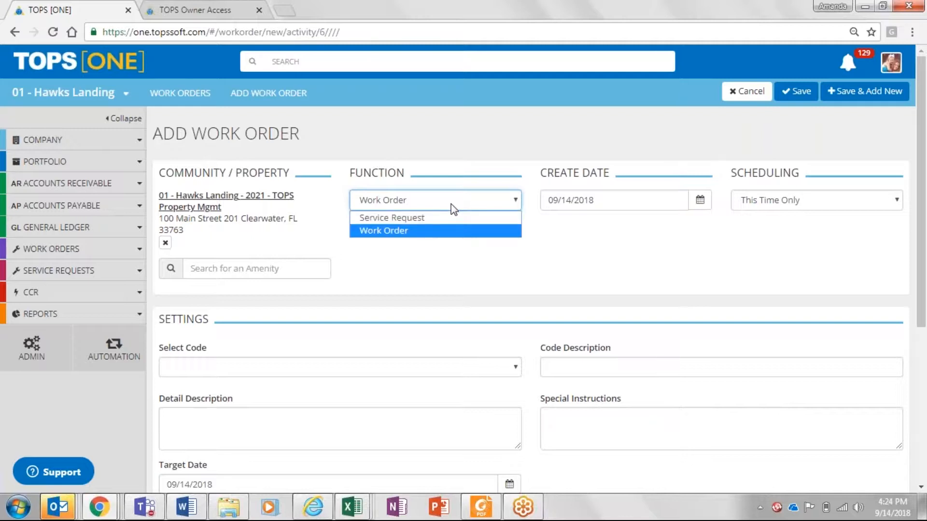
left_click(453, 231)
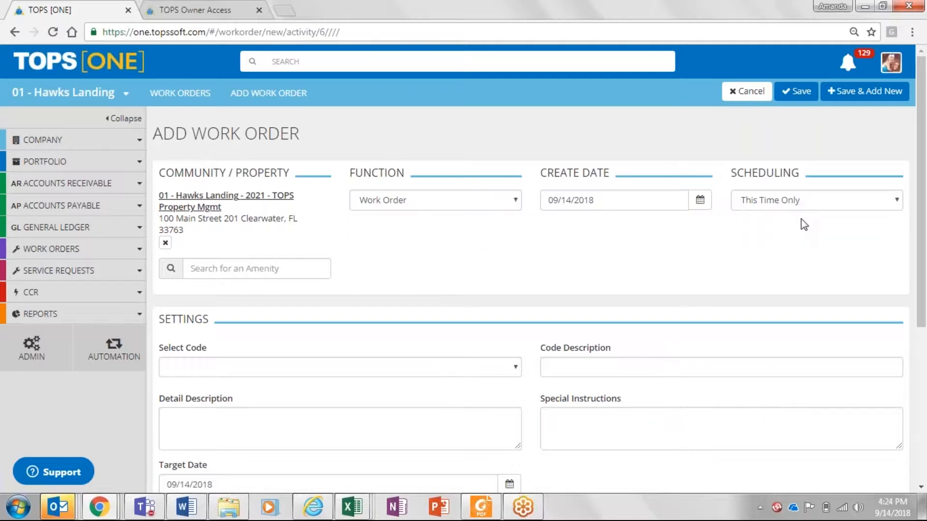
left_click(808, 203)
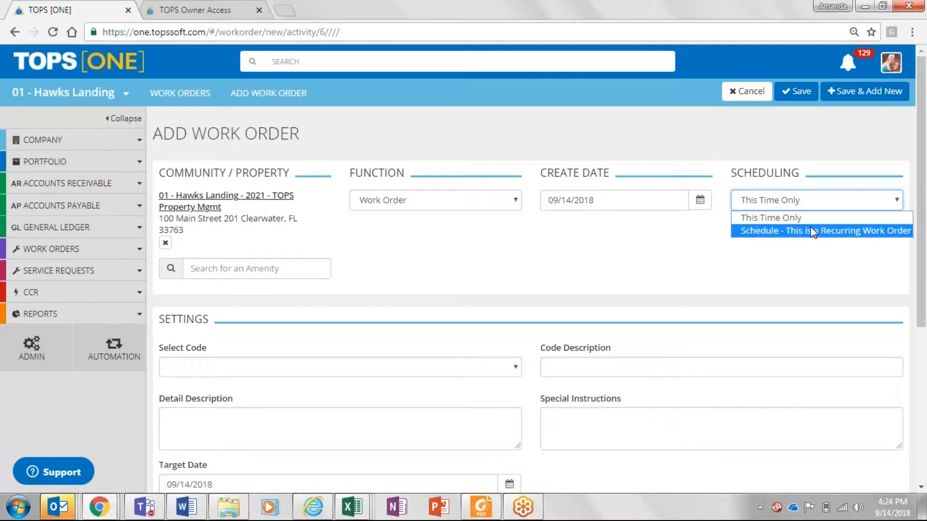
left_click(814, 232)
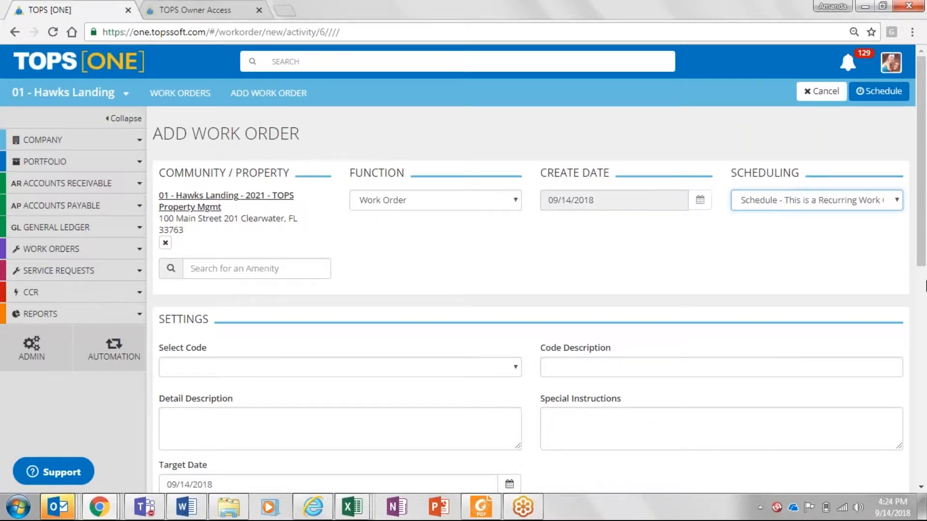
Step: Set the work order code to PLMB - Plumbing and go through its code description, detail description and special instructions
scroll(925, 286, "down", 3)
left_click(359, 235)
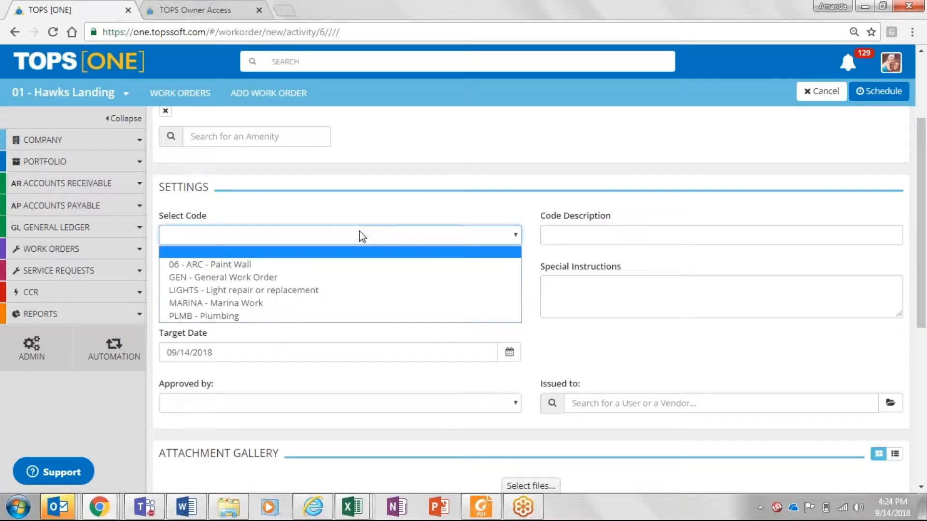
left_click(343, 274)
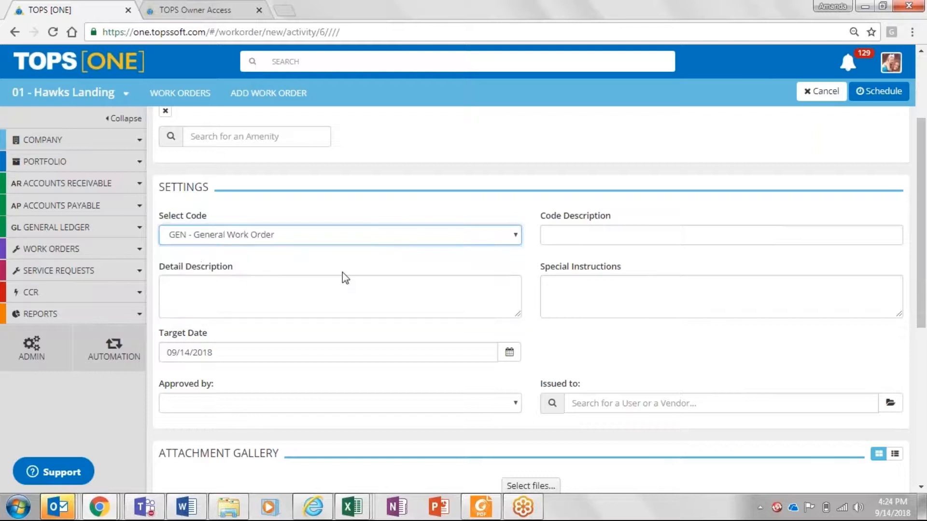
left_click(394, 237)
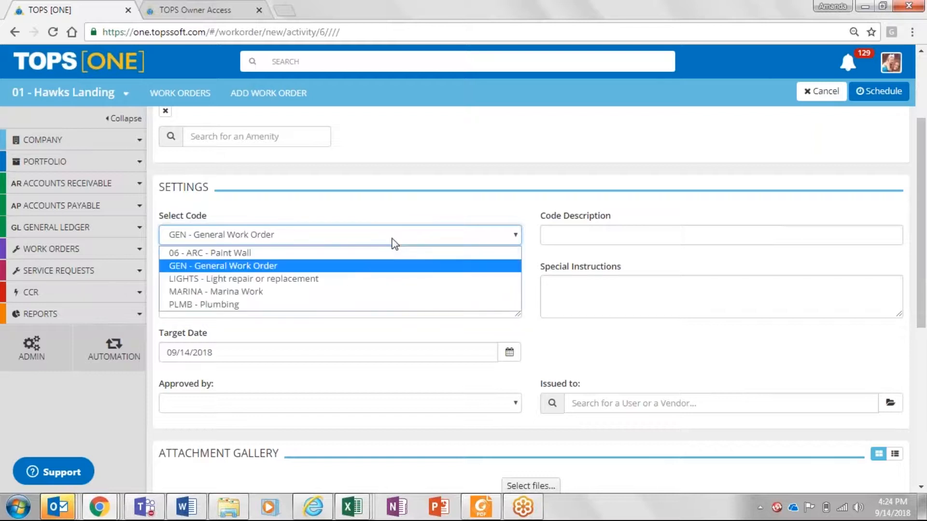
left_click(342, 305)
left_click(614, 234)
left_click(297, 299)
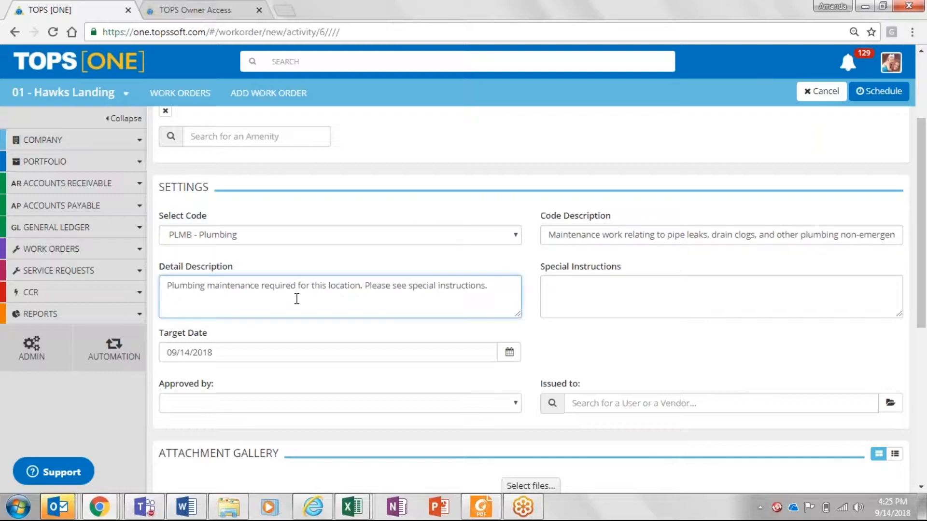
left_click(648, 278)
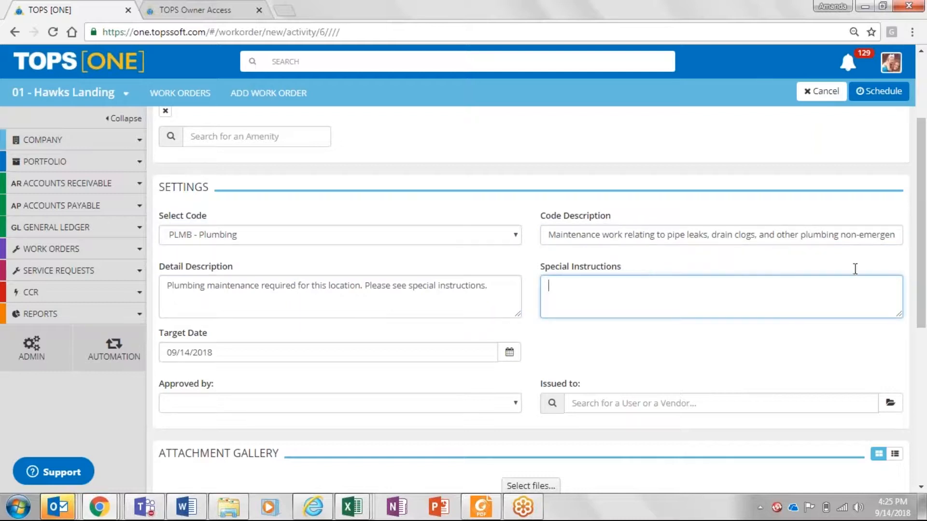
Step: Choose the approving user for the plumbing work order in Approved by
scroll(924, 258, "down", 2)
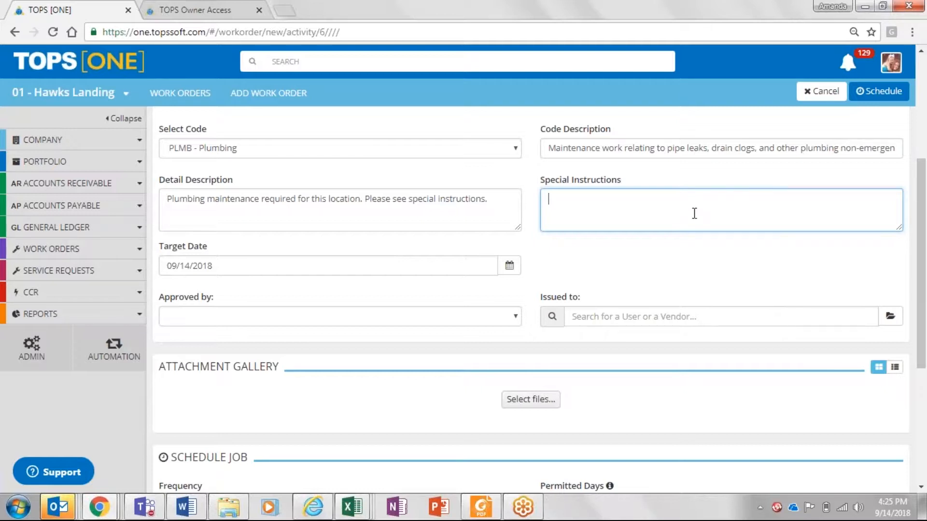
left_click(368, 320)
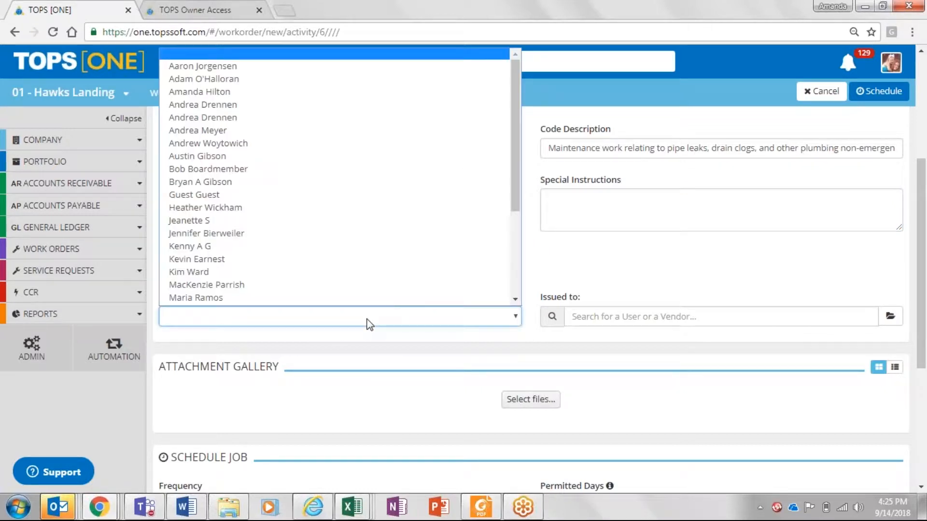
left_click(303, 81)
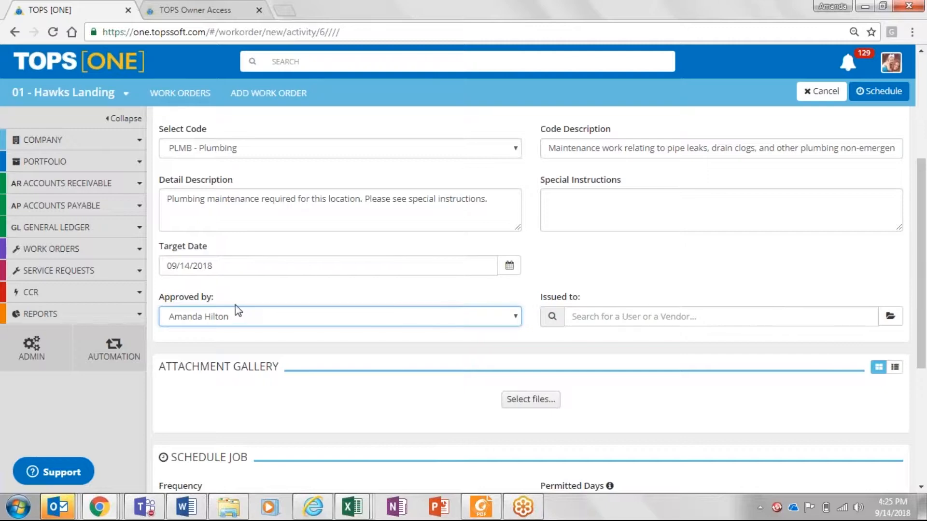
Step: View the vendors available for Issued to and close the list without choosing one
left_click(683, 318)
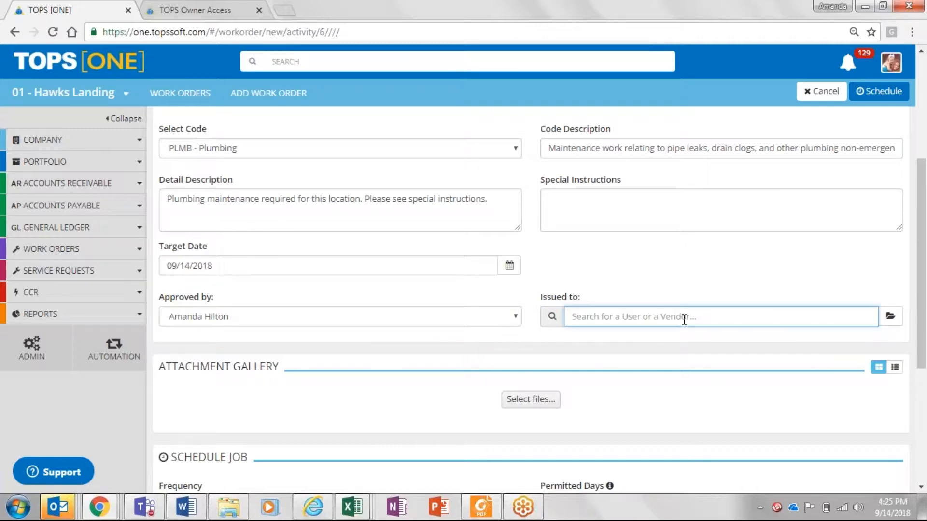
left_click(891, 316)
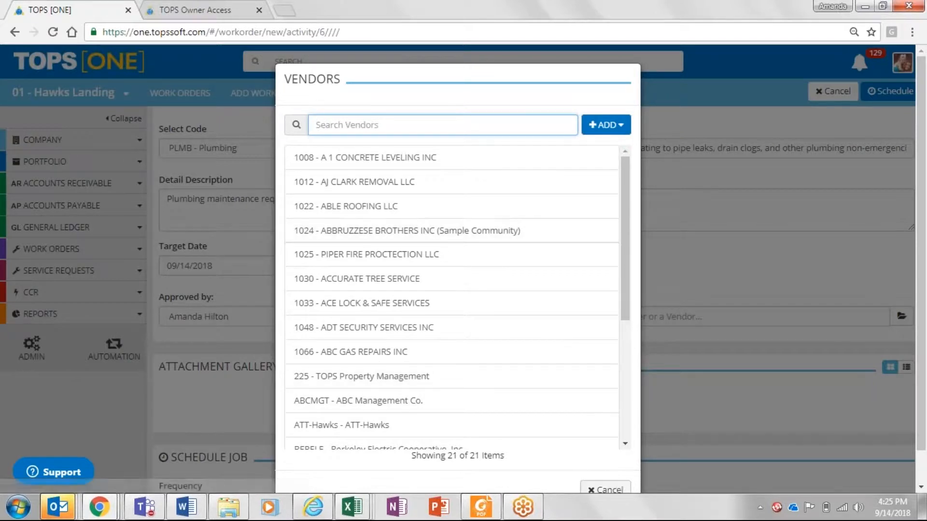
left_click(605, 489)
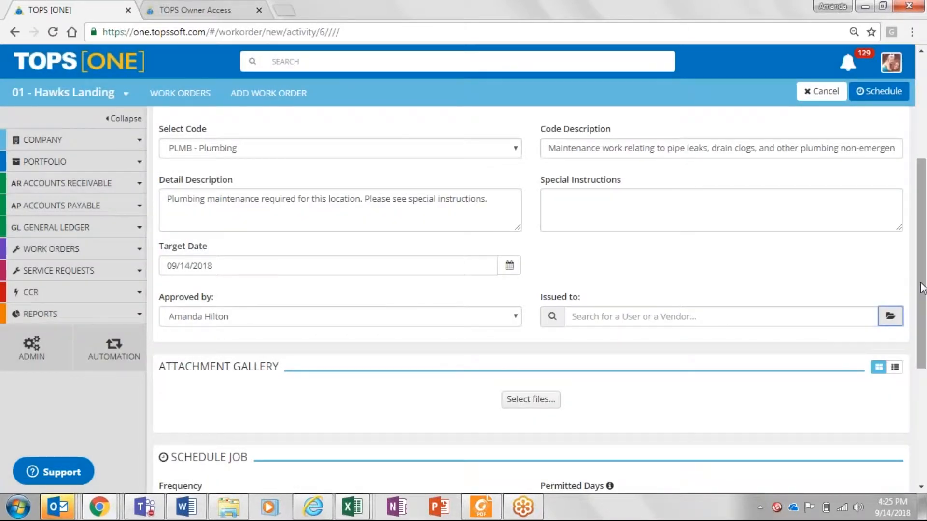
Step: Show the file selection for the work order's attachment gallery and cancel it without attaching a file
scroll(915, 349, "down", 3)
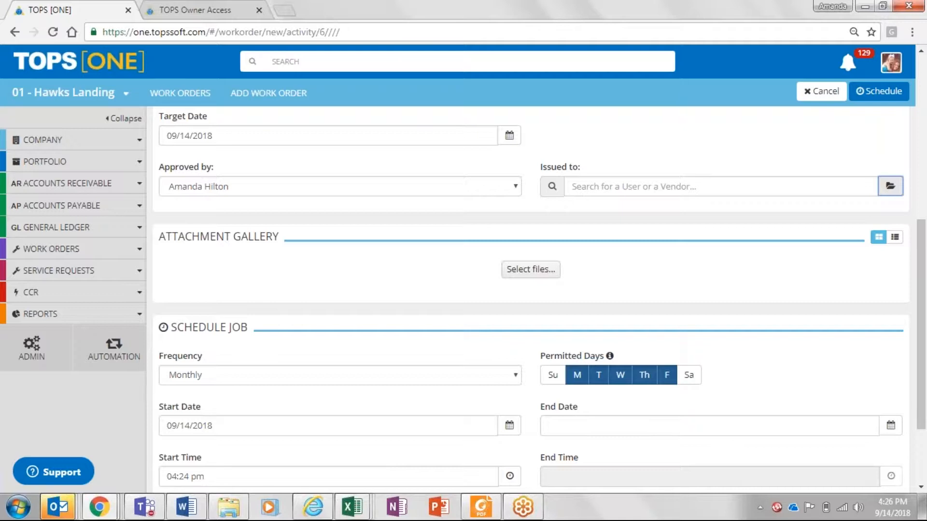
scroll(539, 300, "down", 2)
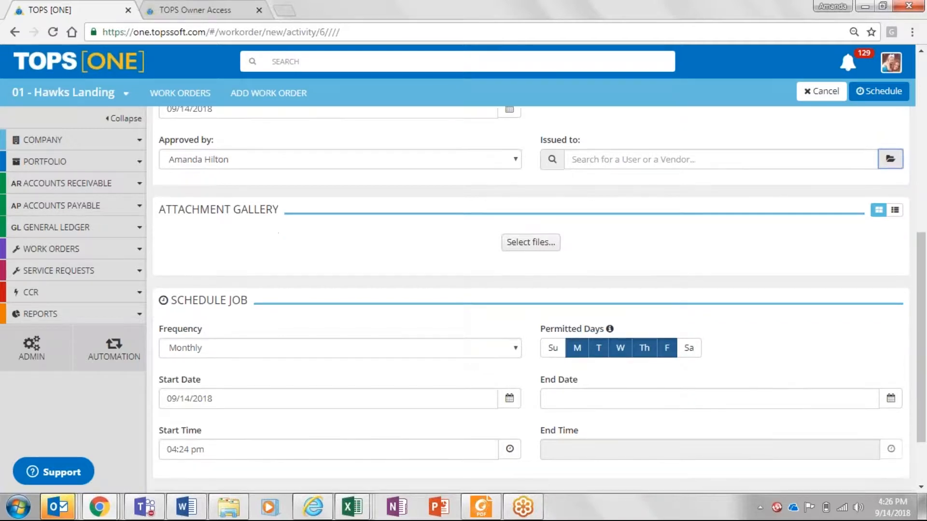
left_click(520, 218)
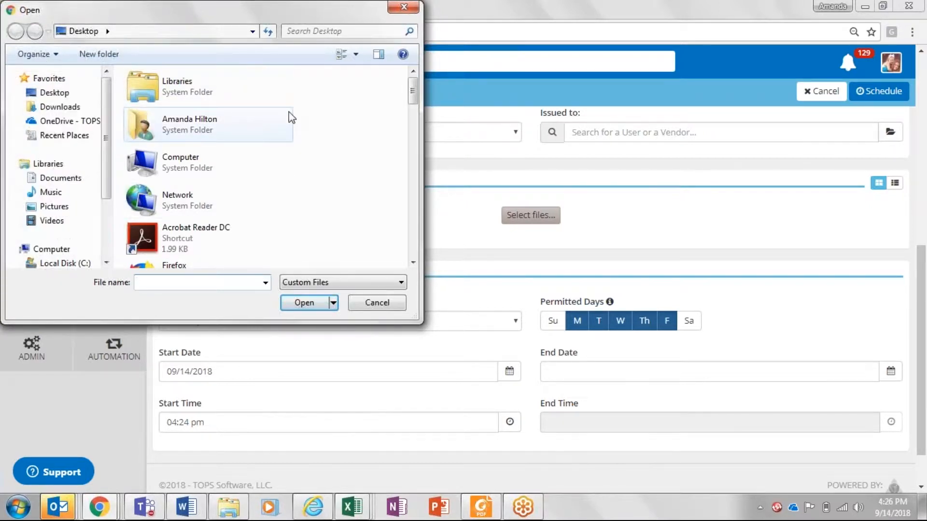
left_click(397, 303)
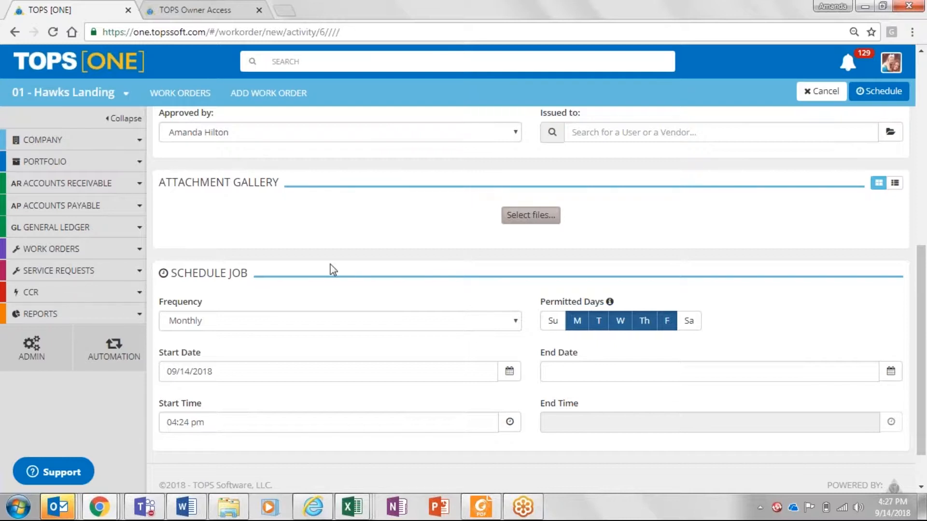
Step: Switch to the TOPS Owner Access site, show its navigation menu, and return to the TOPS [ONE] work order form
left_click(213, 10)
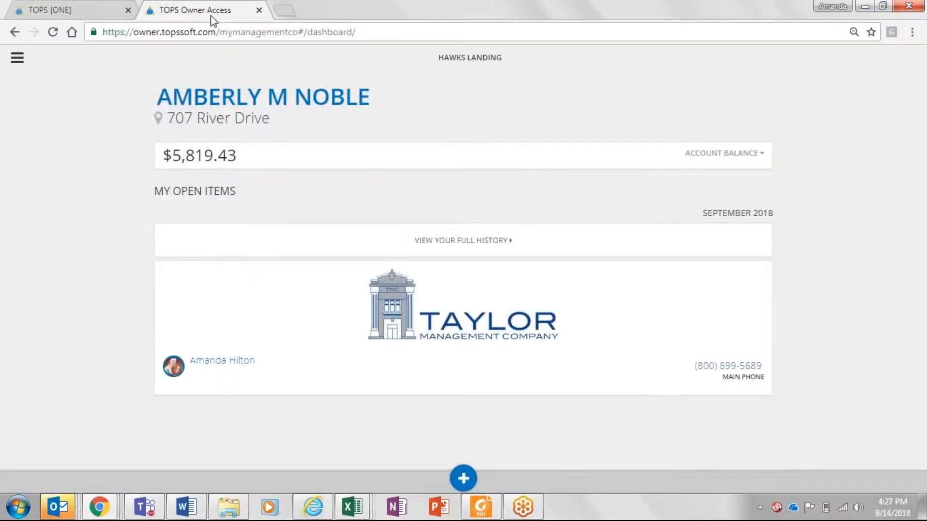
left_click(19, 62)
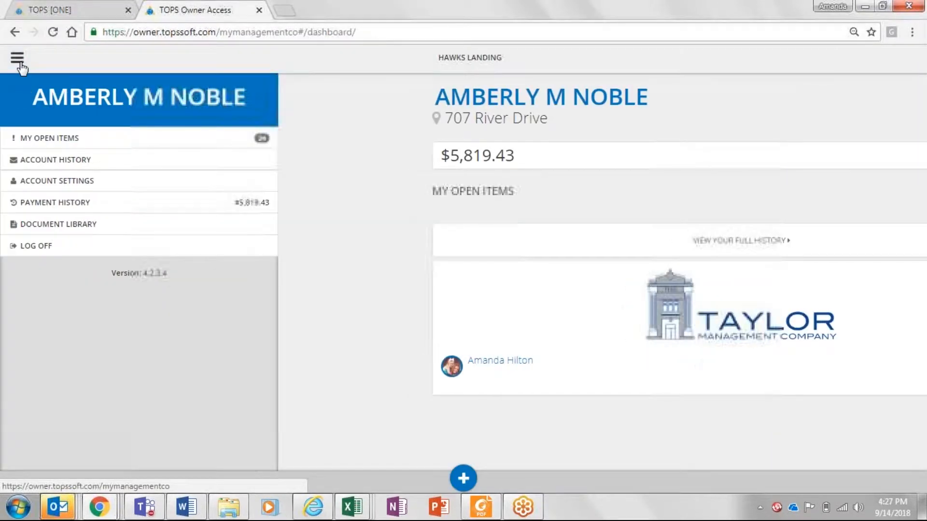
left_click(73, 16)
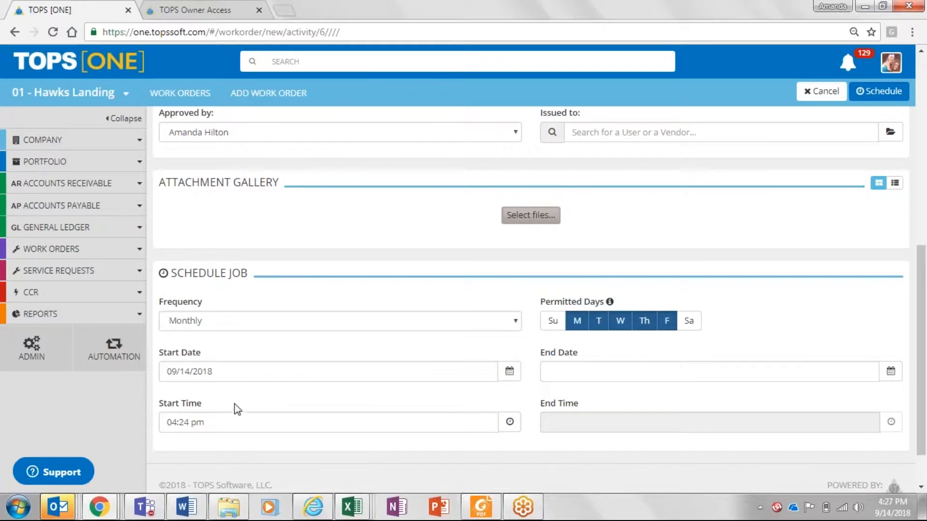
Step: Review the frequency choices for the scheduled job without changing the selection
left_click(351, 329)
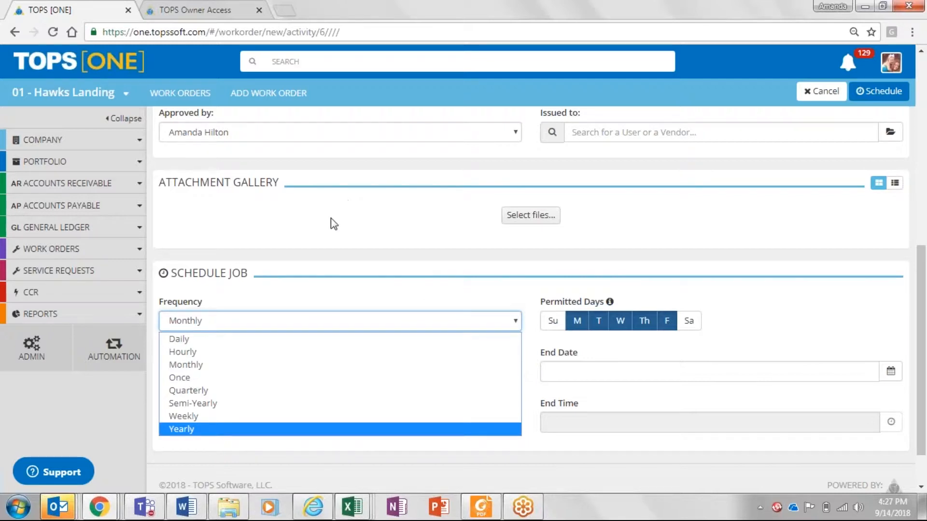
left_click(306, 273)
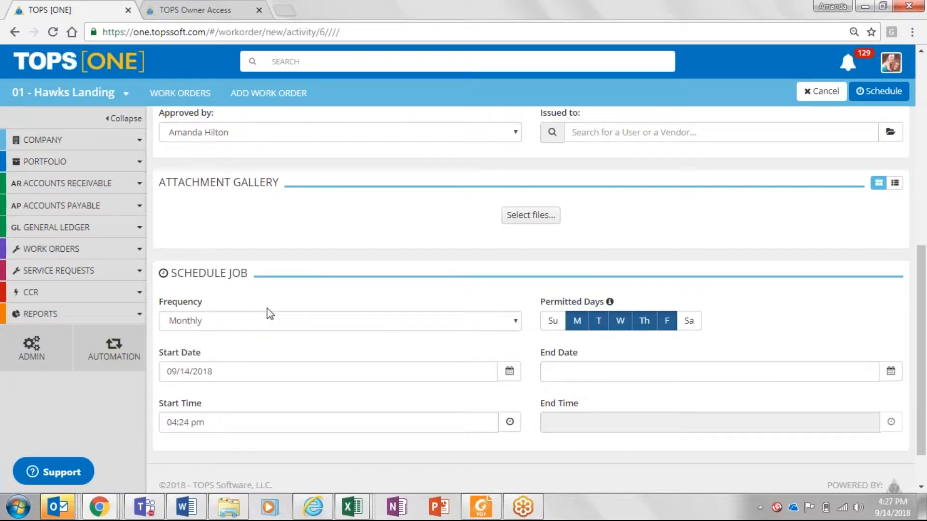
left_click(333, 323)
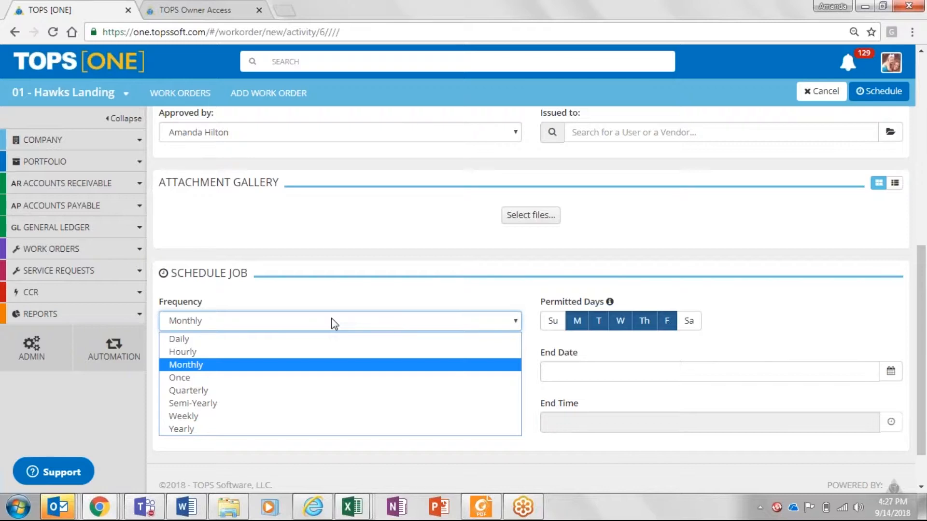
left_click(361, 271)
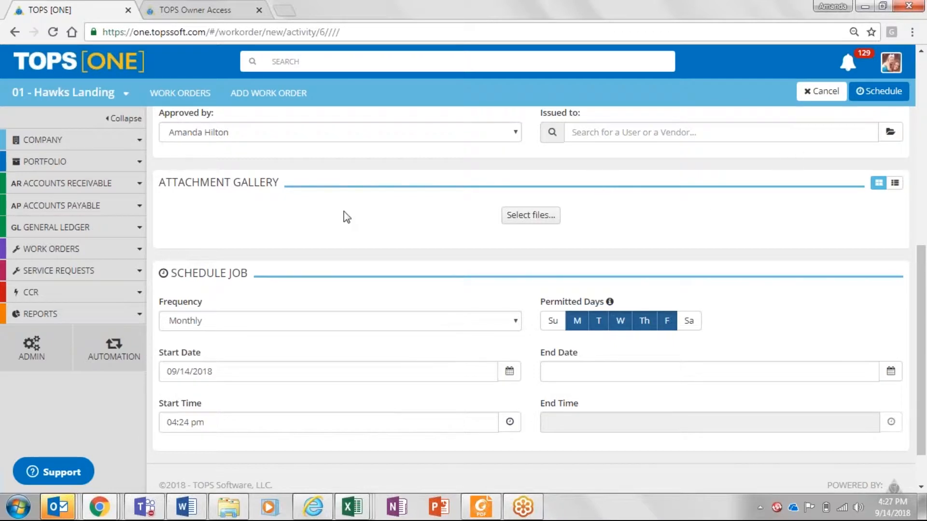
Step: Open the Automation page and examine the scheduled jobs for Hawks Landing, including their last run, next run and active status
left_click(99, 356)
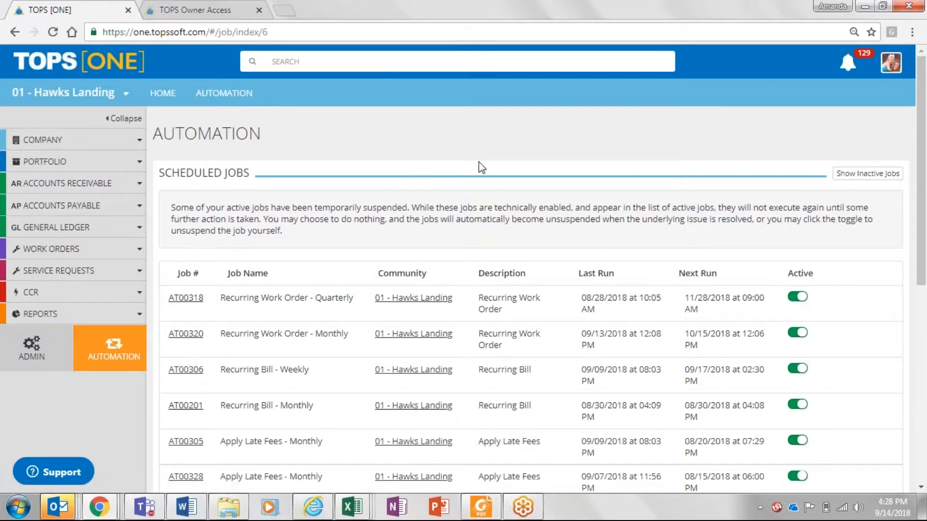
scroll(482, 168, "down", 3)
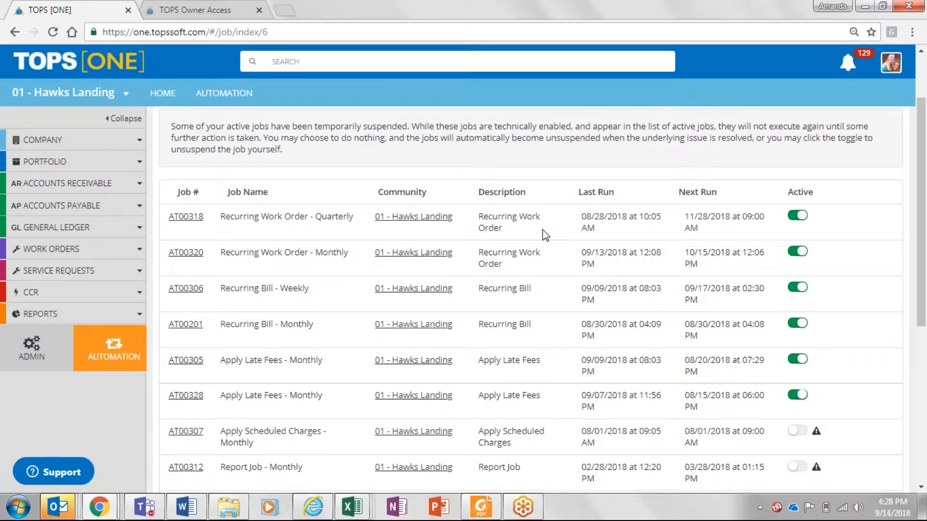
scroll(545, 235, "down", 1)
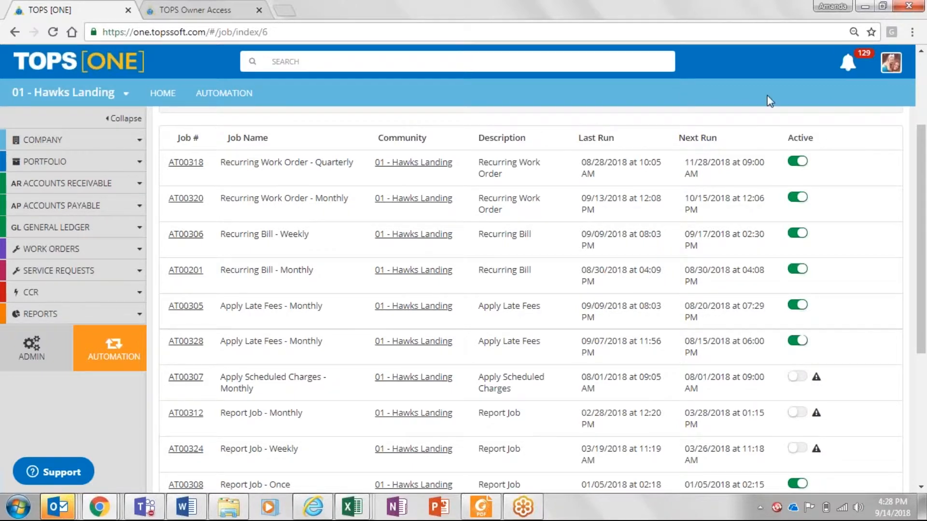
Step: Examine the notifications for job schedule alerts and close them, returning to the scheduled jobs
left_click(848, 65)
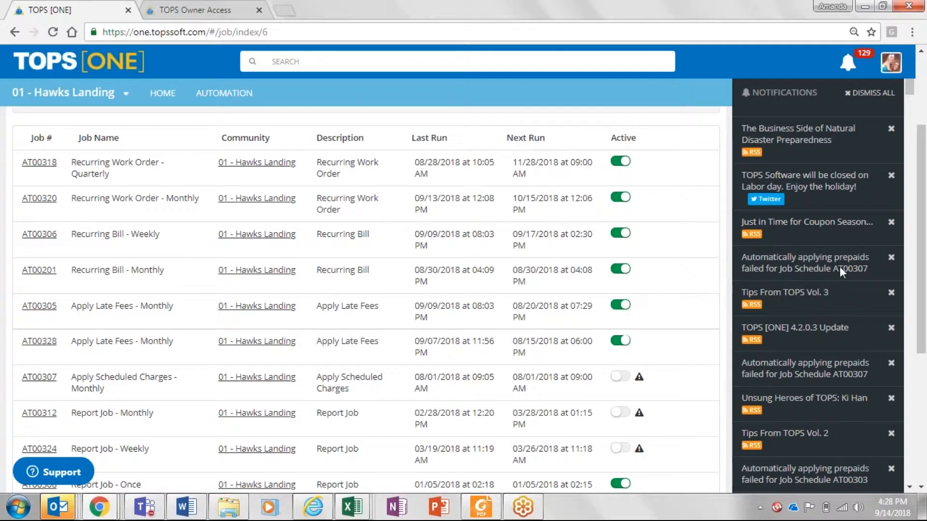
left_click(848, 71)
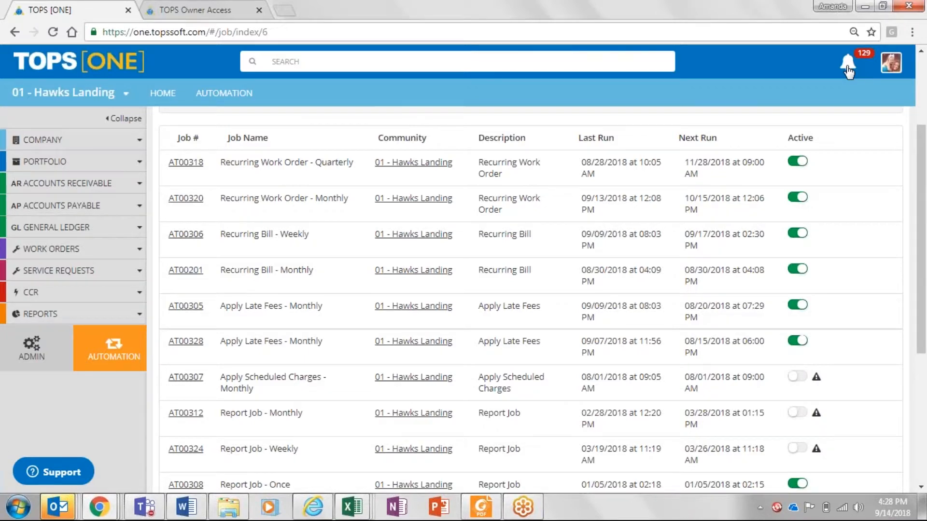
left_click(848, 71)
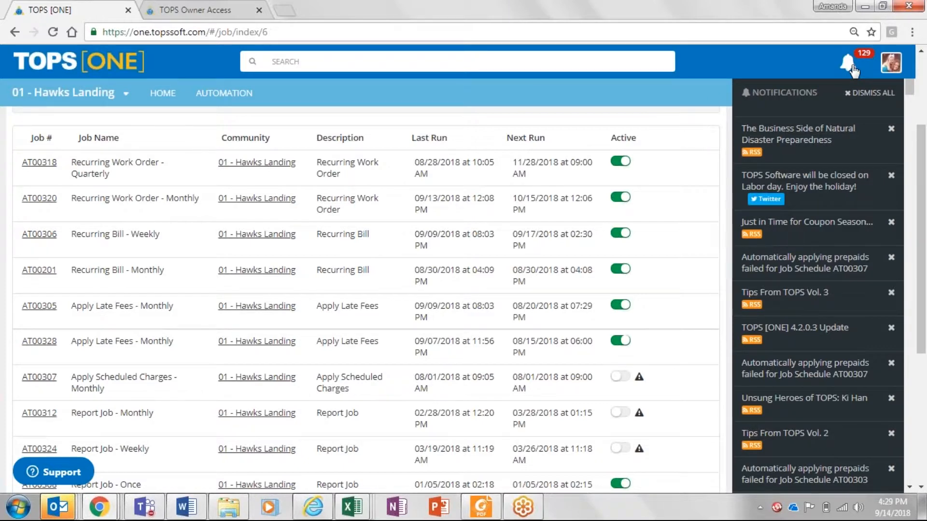
left_click(852, 71)
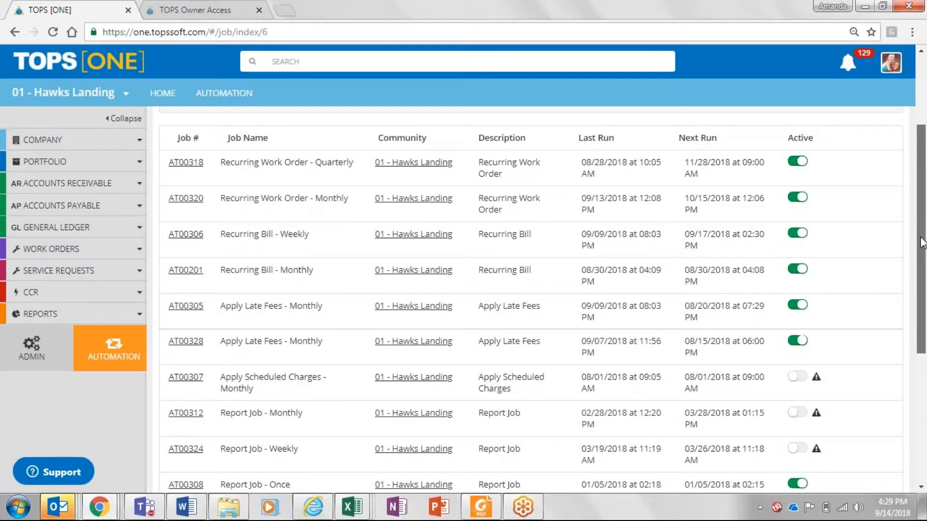
scroll(922, 248, "up", 3)
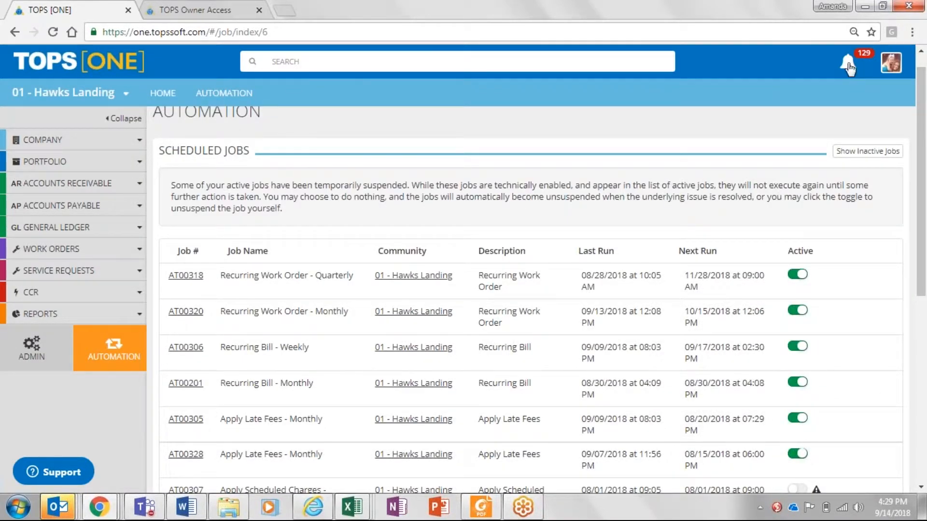
left_click(850, 68)
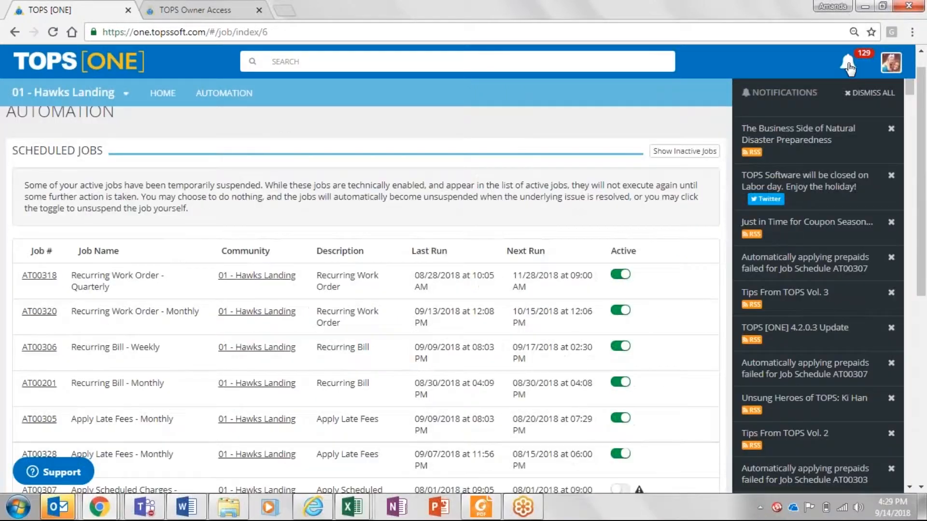
left_click(850, 69)
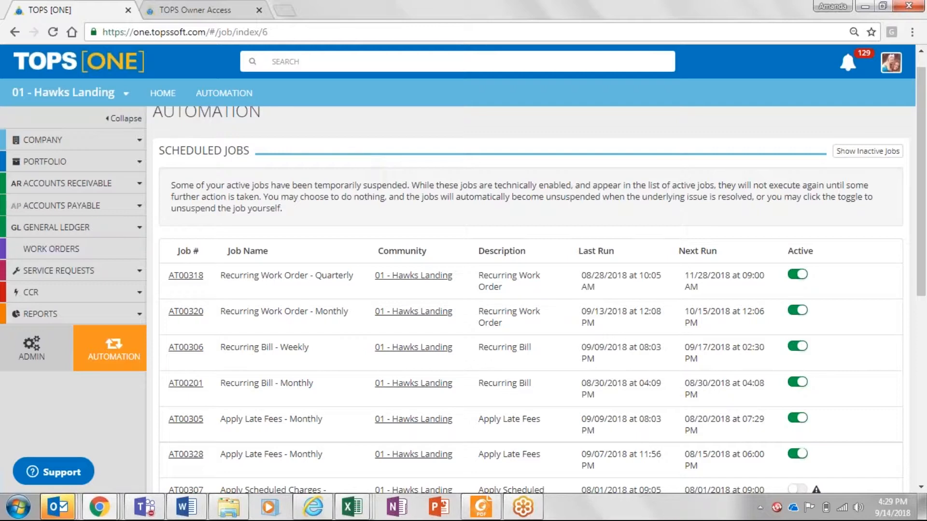
Step: Open the Standard Reports page and collapse the side navigation
left_click(103, 322)
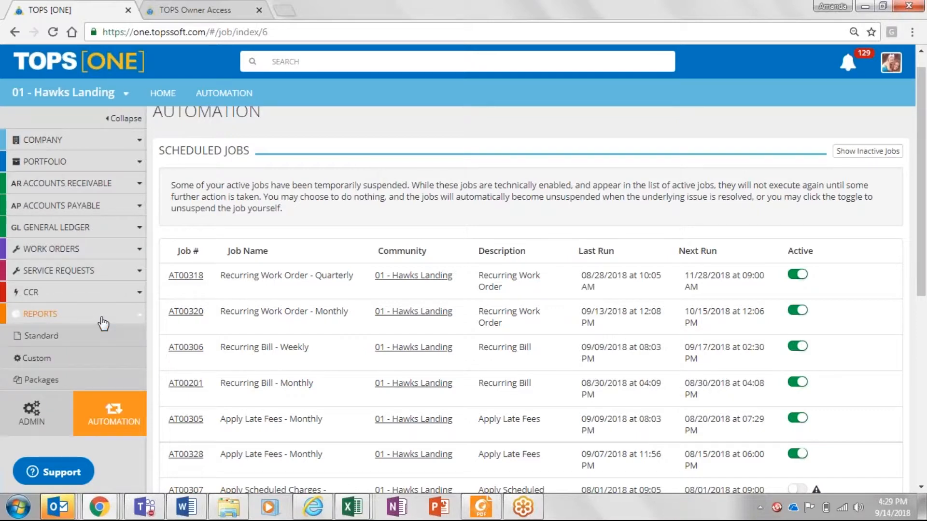
left_click(59, 339)
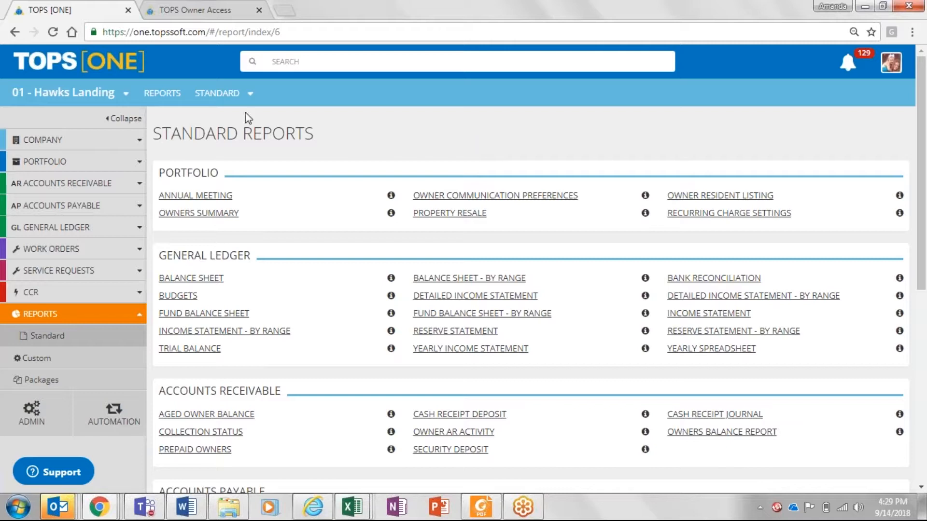
left_click(134, 124)
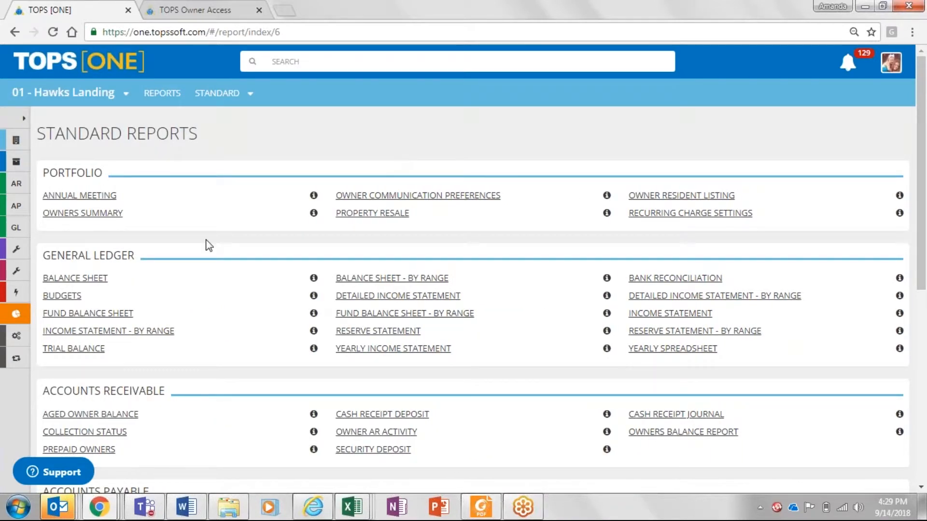
Step: Look through all the standard report categories, from Portfolio and General Ledger to Administration and Year End
scroll(209, 245, "down", 1)
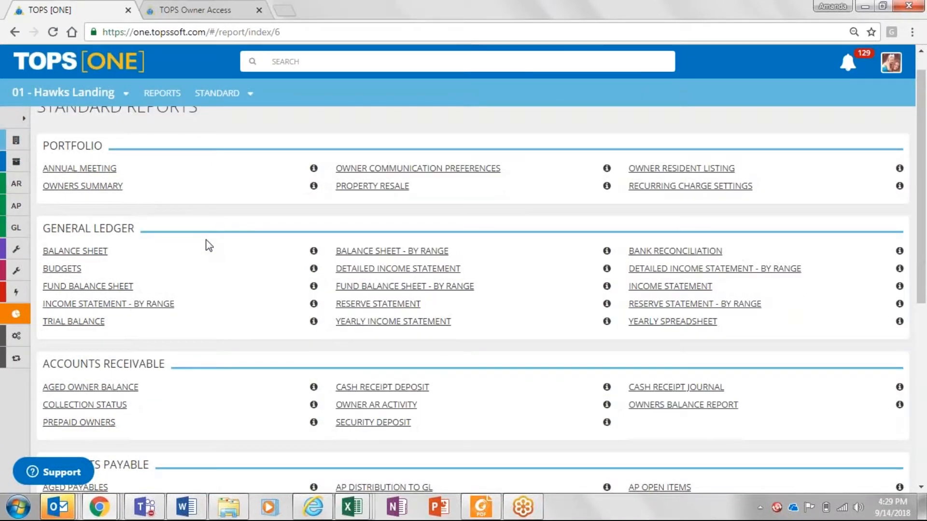
scroll(208, 246, "down", 1)
scroll(209, 246, "down", 2)
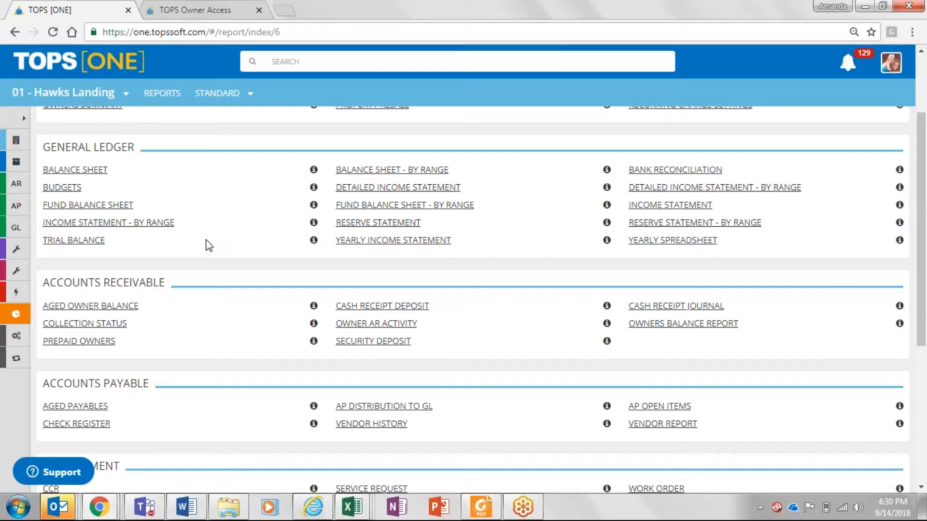
scroll(209, 246, "down", 1)
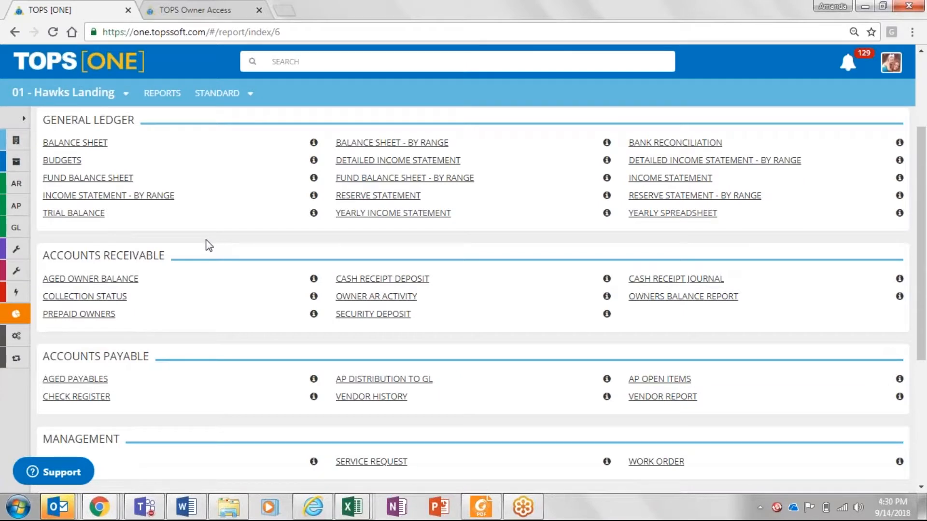
scroll(208, 246, "down", 3)
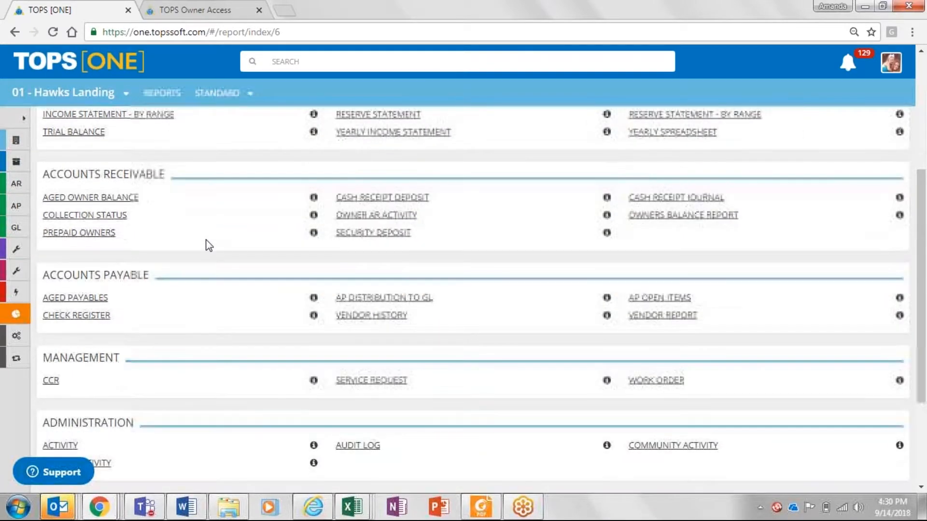
scroll(209, 246, "down", 4)
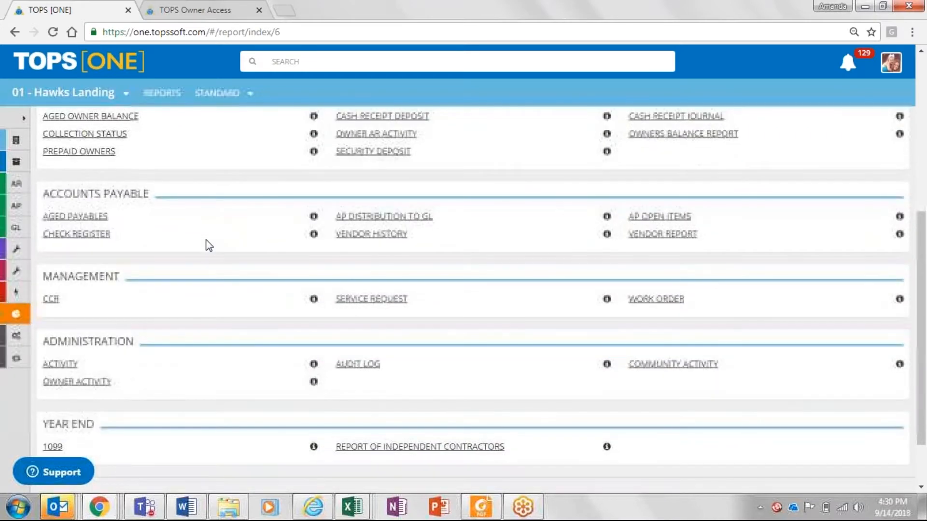
scroll(208, 246, "down", 1)
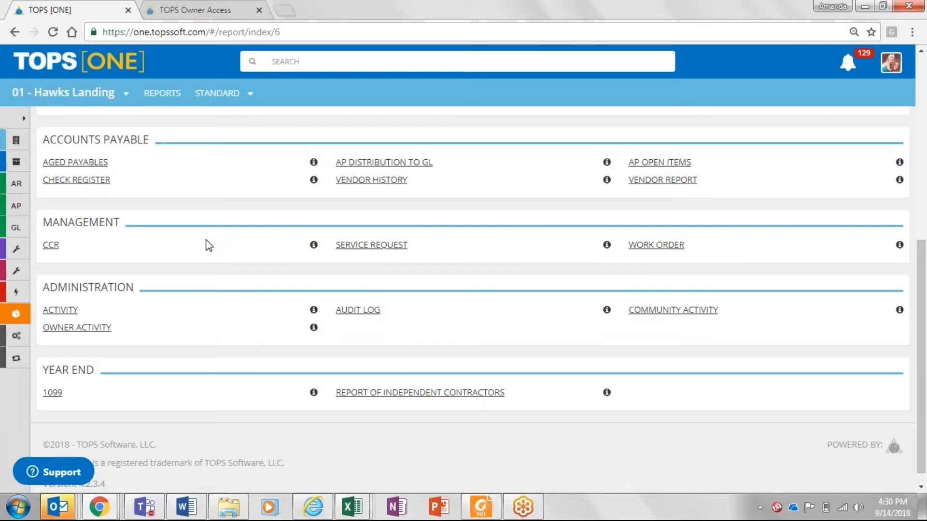
scroll(208, 246, "up", 8)
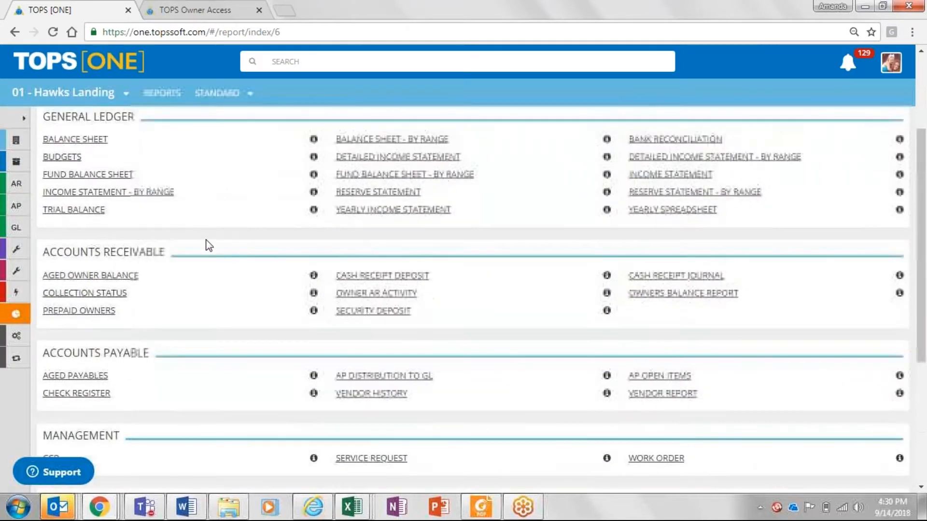
scroll(209, 245, "up", 5)
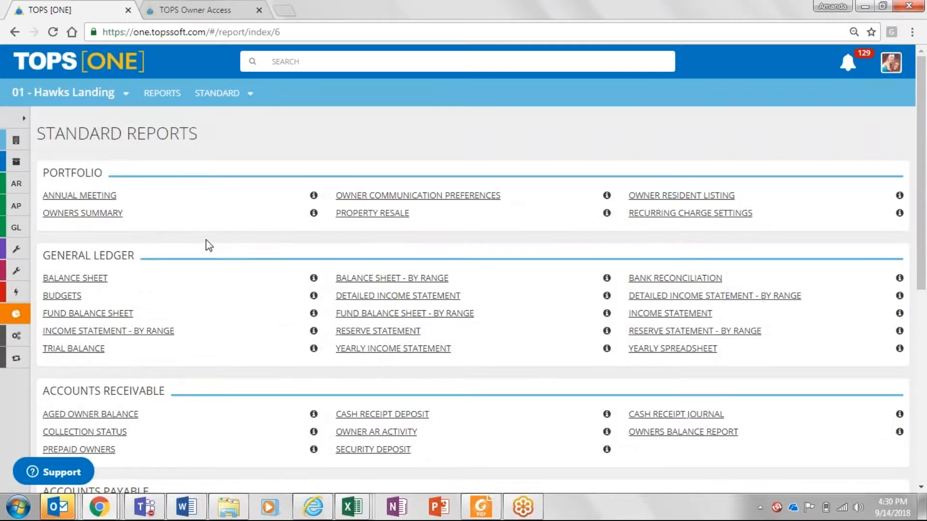
Step: Open the Balance Sheet report and review its report parameters, export font size and export format choices without changing them
left_click(76, 280)
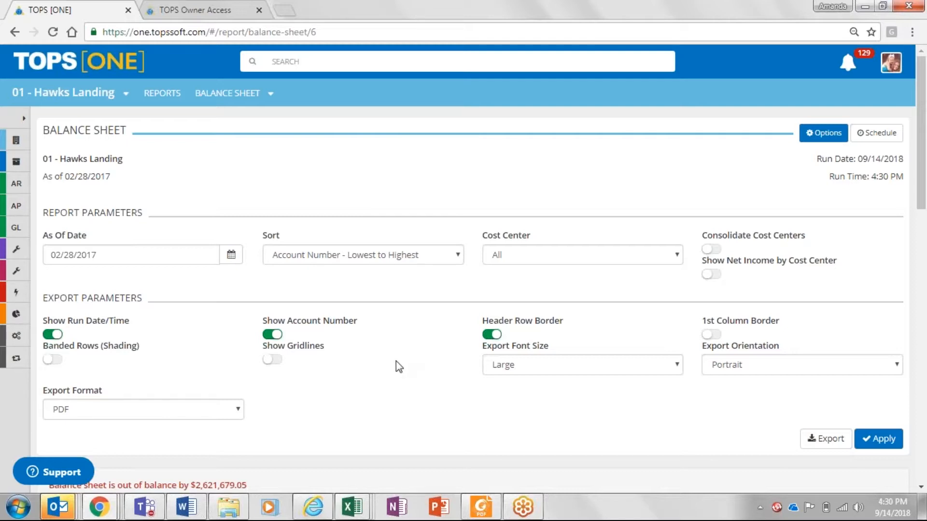
scroll(396, 361, "down", 2)
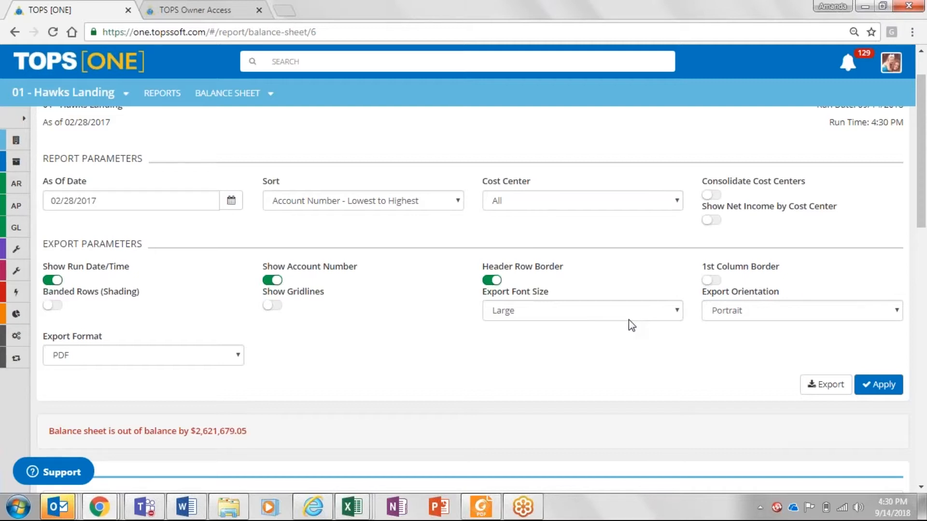
left_click(599, 313)
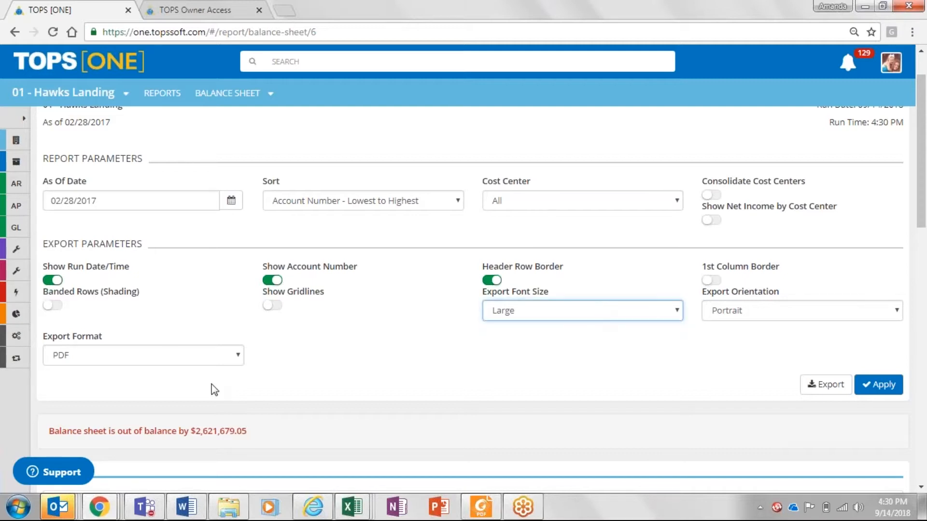
left_click(170, 355)
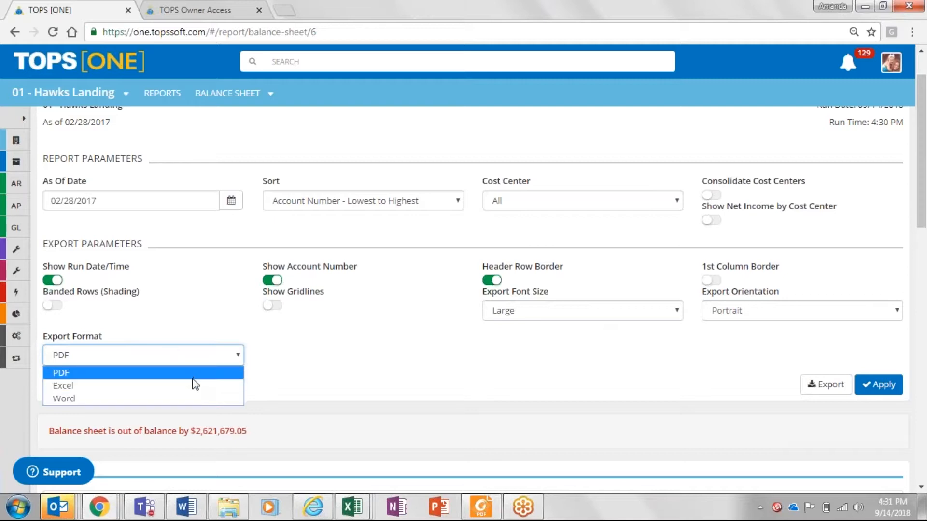
left_click(372, 357)
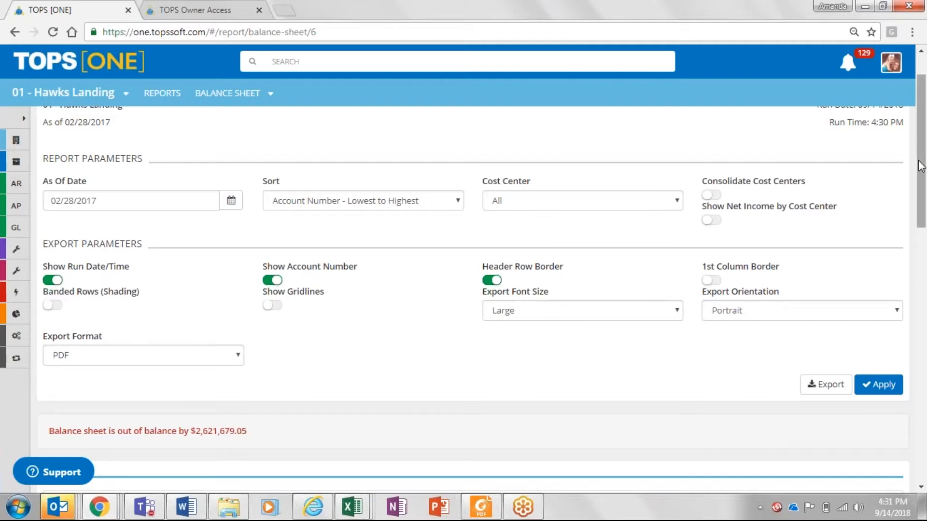
Step: Open the Cash Checking - Operating balance in a new browser tab, examine its account history, and close that tab
left_click_drag(921, 167, 924, 205)
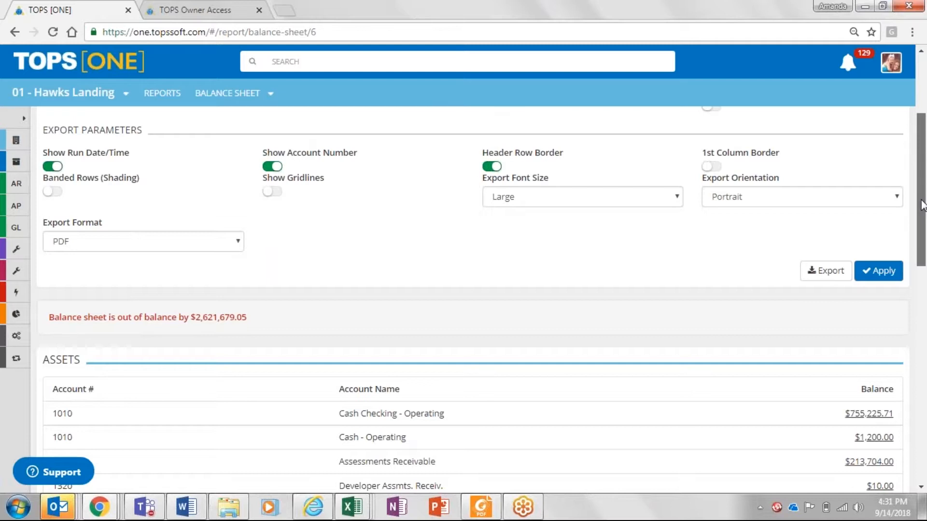
left_click_drag(923, 206, 922, 237)
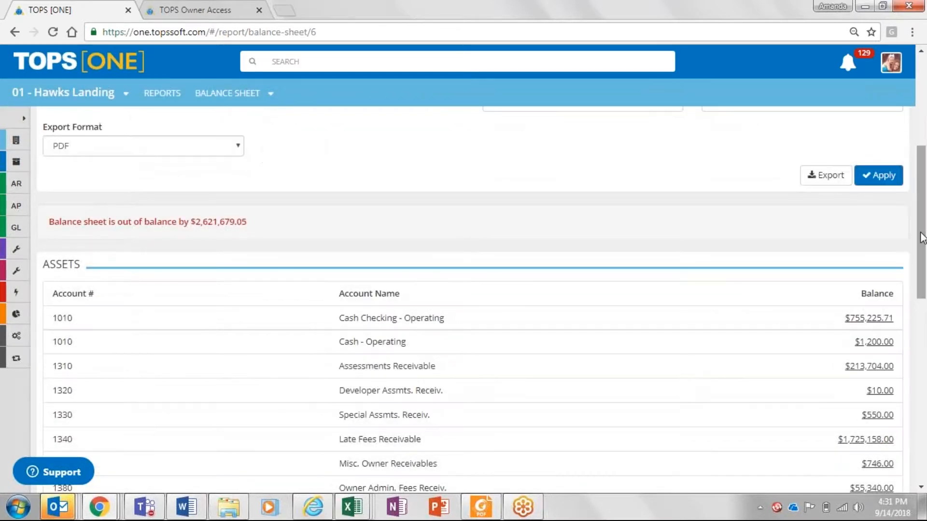
right_click(869, 319)
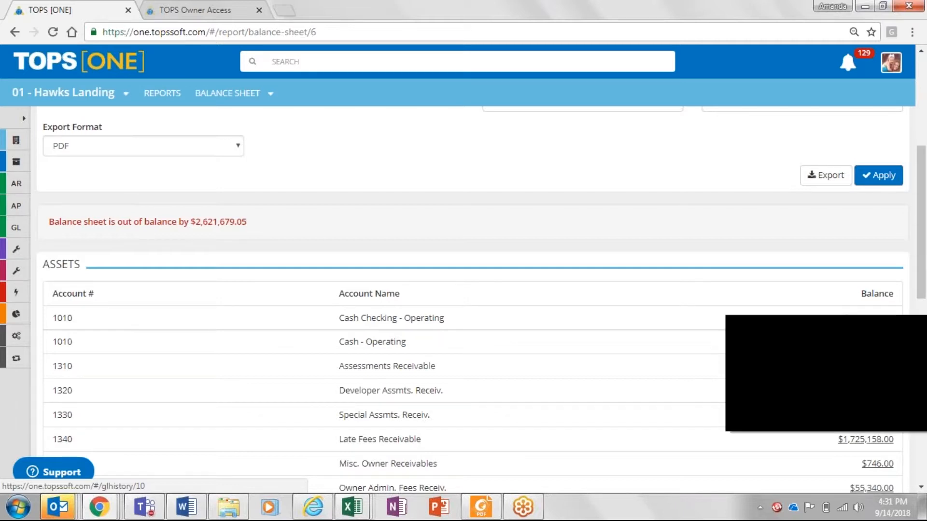
left_click(780, 326)
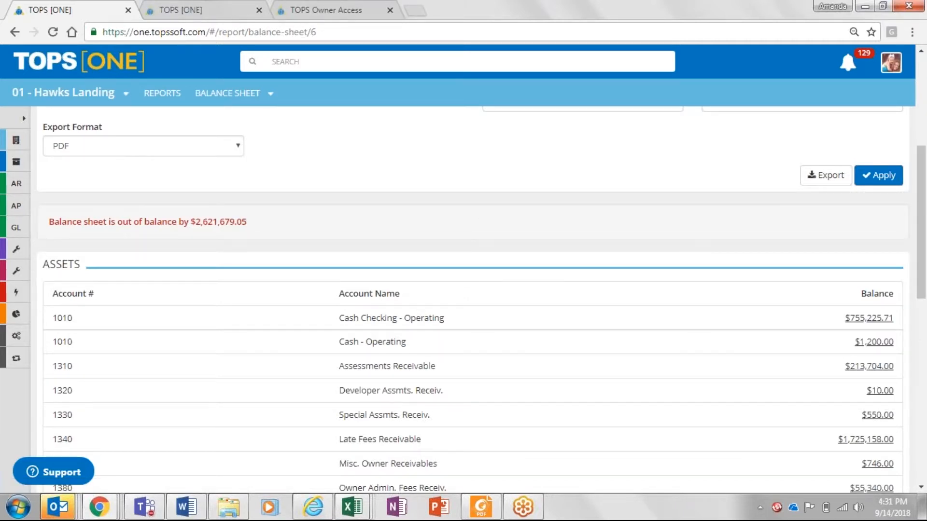
left_click(213, 10)
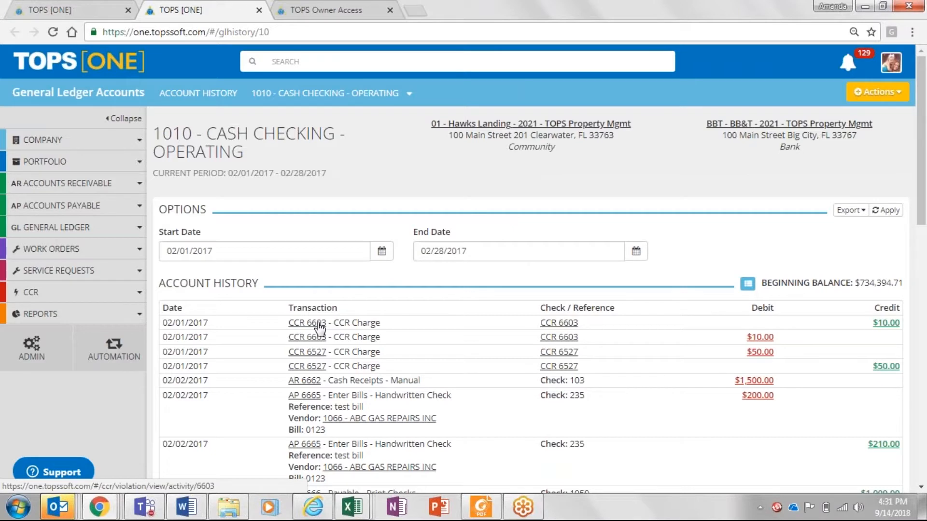
scroll(720, 250, "down", 1)
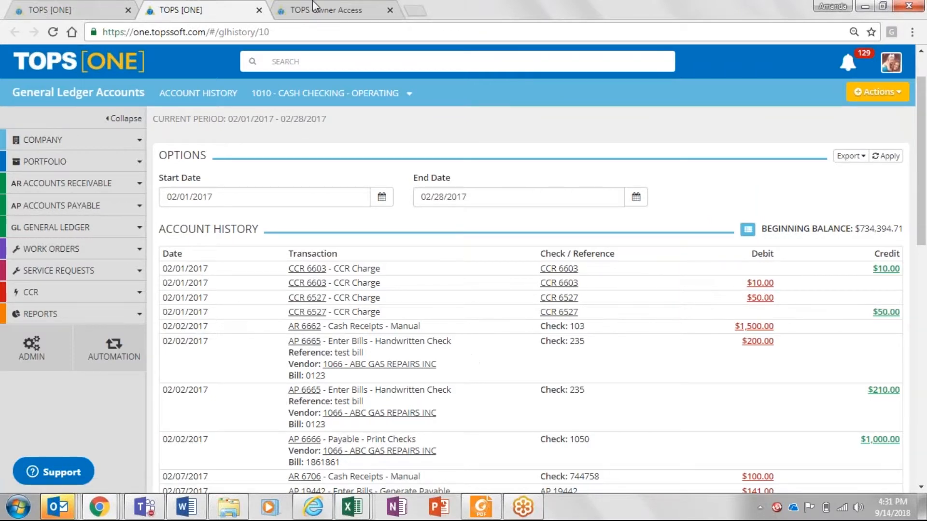
left_click(260, 10)
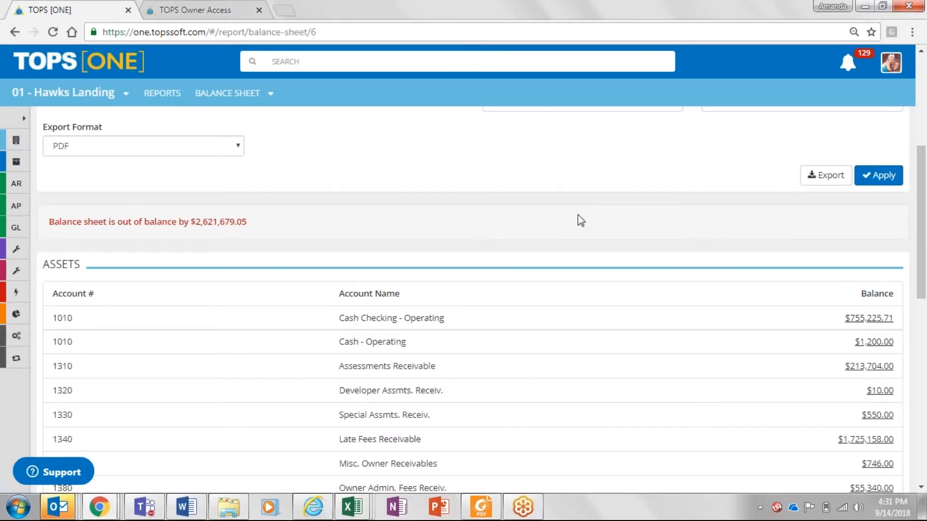
Step: Display the Balance Sheet report's schedule settings and set the frequency to Monthly
scroll(580, 220, "up", 3)
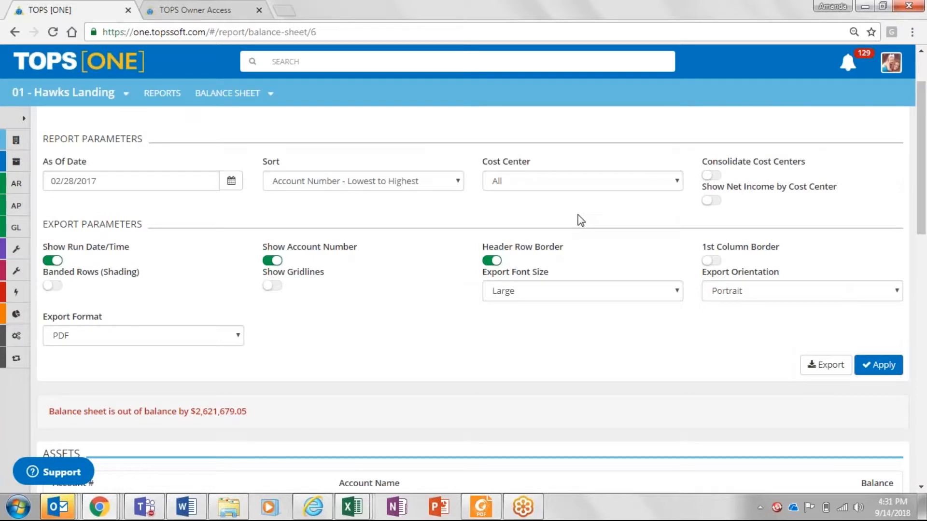
scroll(581, 220, "up", 2)
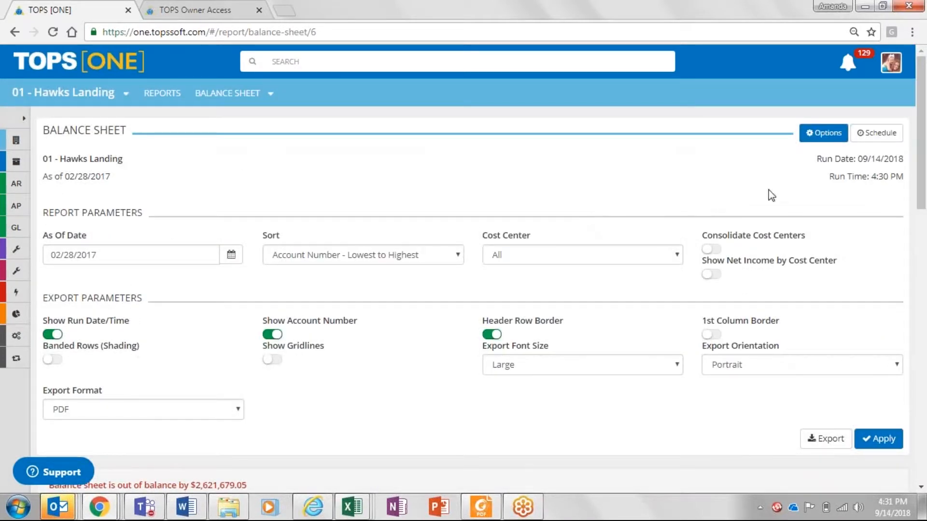
left_click(883, 135)
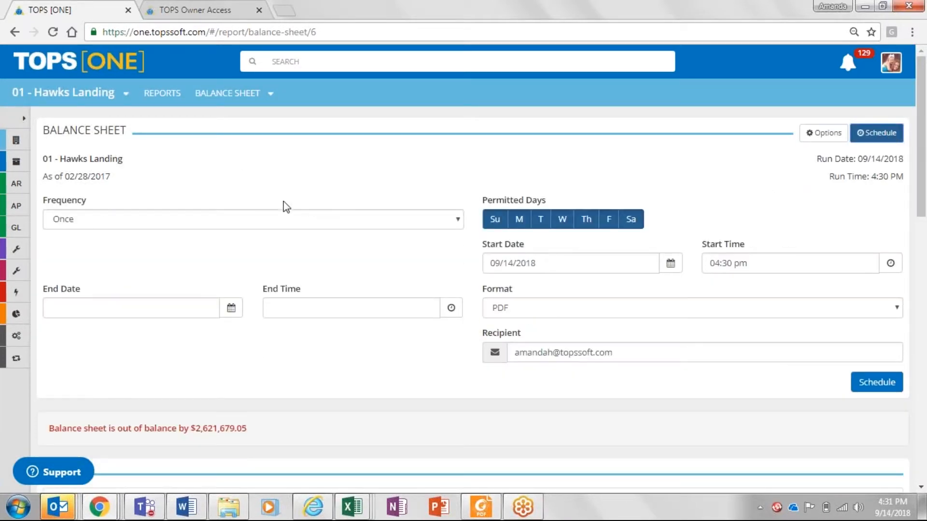
left_click(167, 220)
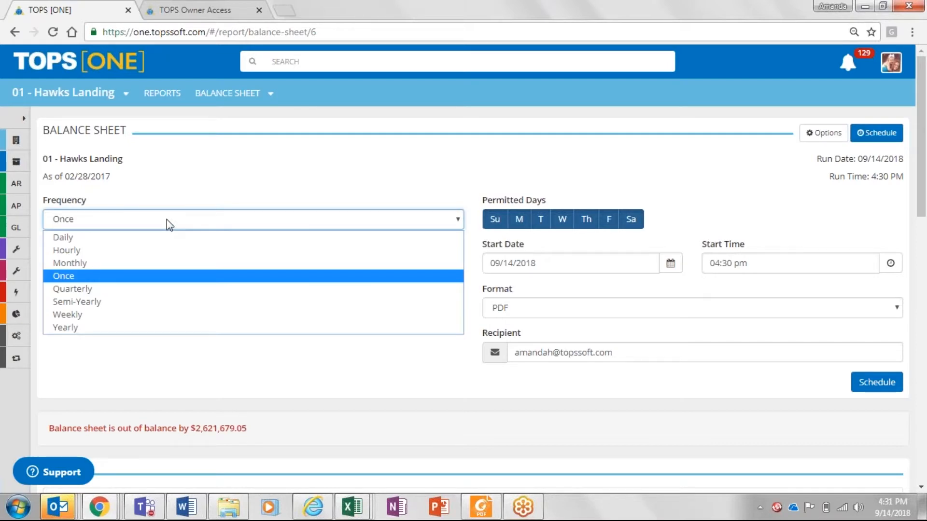
left_click(205, 264)
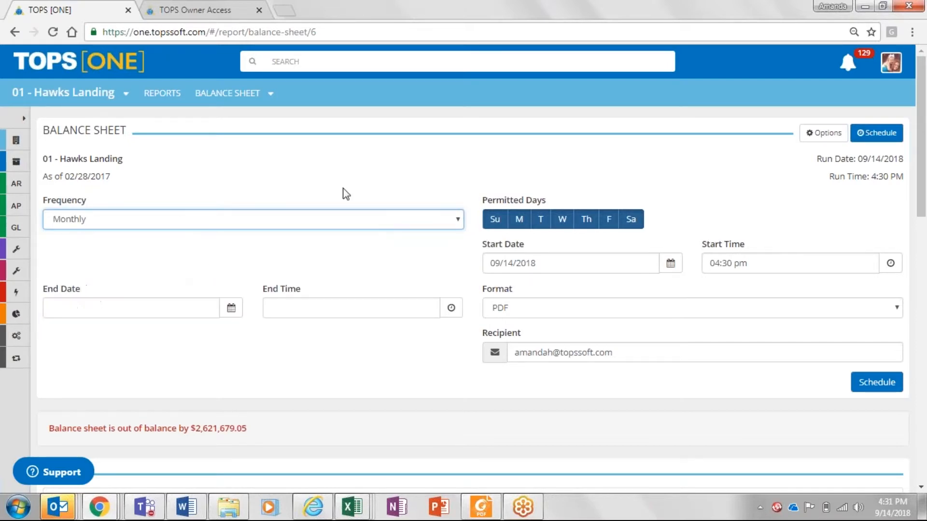
Step: Review the recipient and format settings of the Balance Sheet schedule without changing them
left_click(582, 352)
left_click(618, 353)
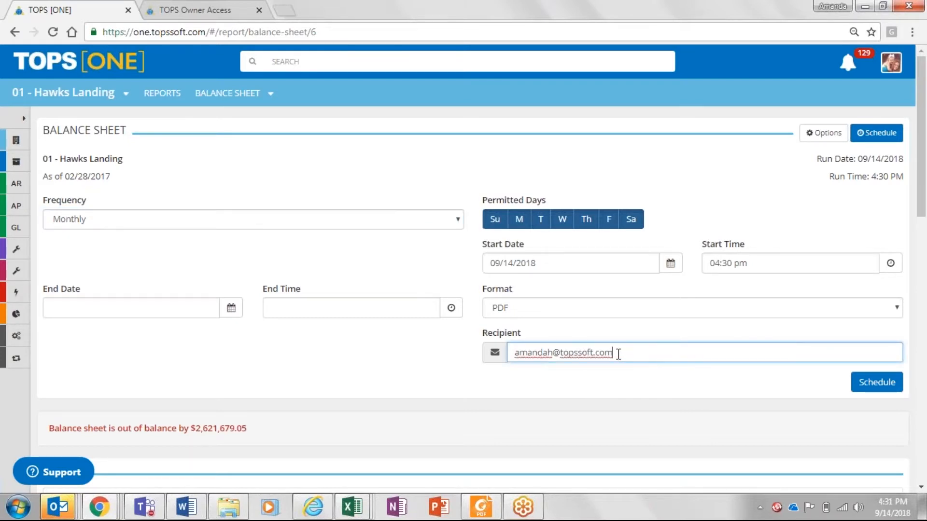
left_click(565, 311)
left_click(565, 312)
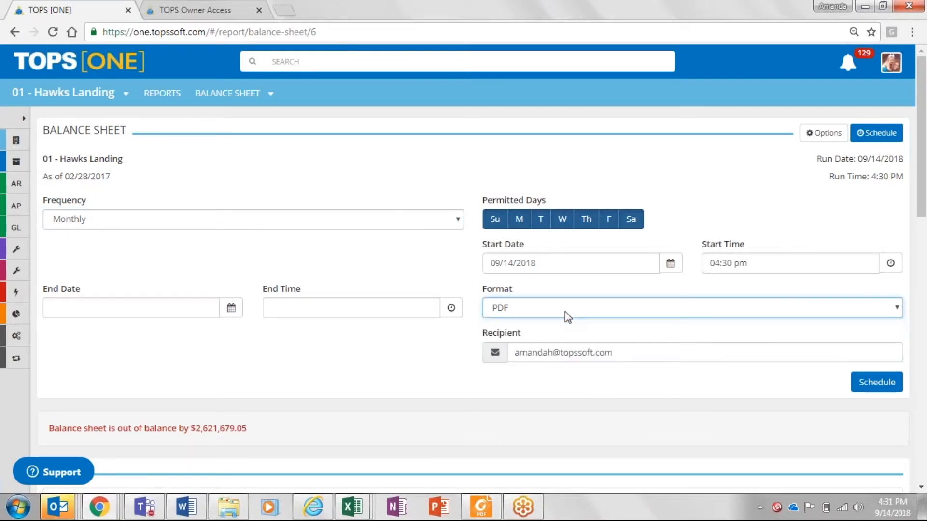
Step: Expand the side navigation, open the Custom Reports page, and examine the general ledger and portfolio reports
left_click(20, 118)
left_click(121, 318)
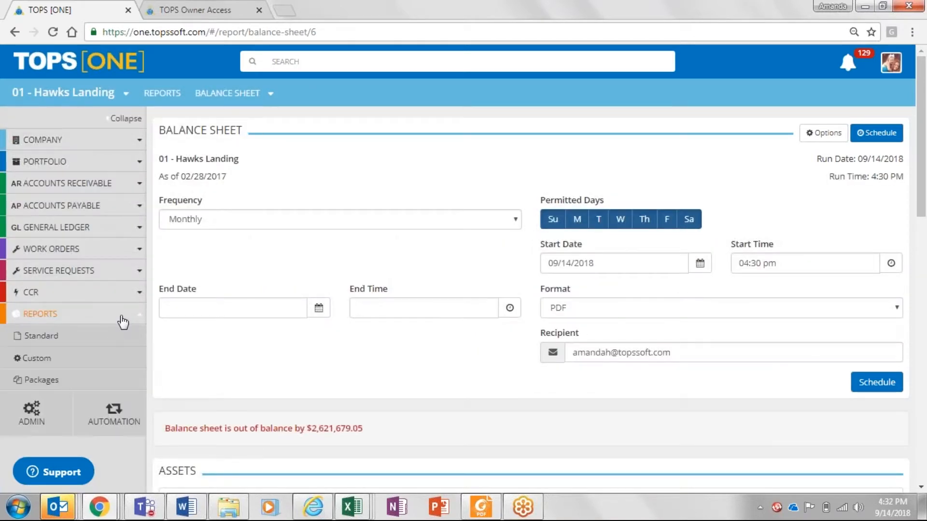
left_click(63, 363)
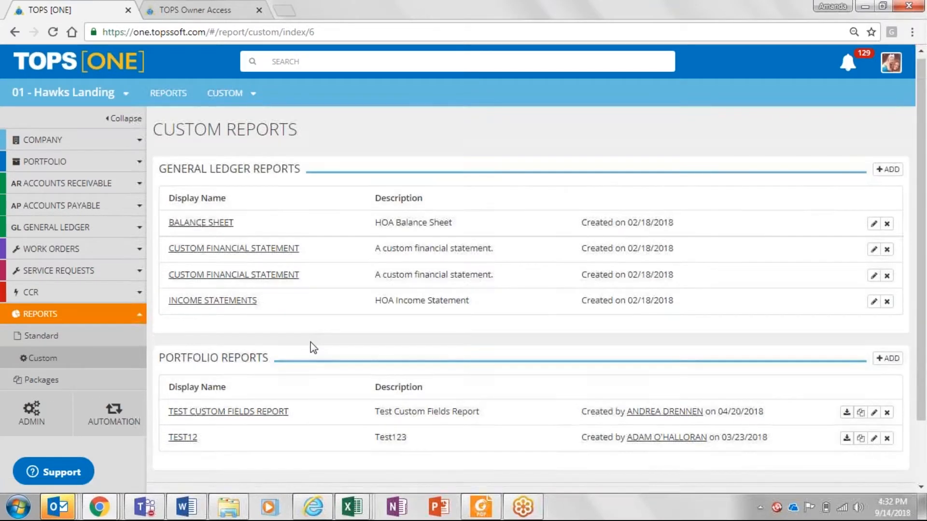
scroll(313, 347, "down", 1)
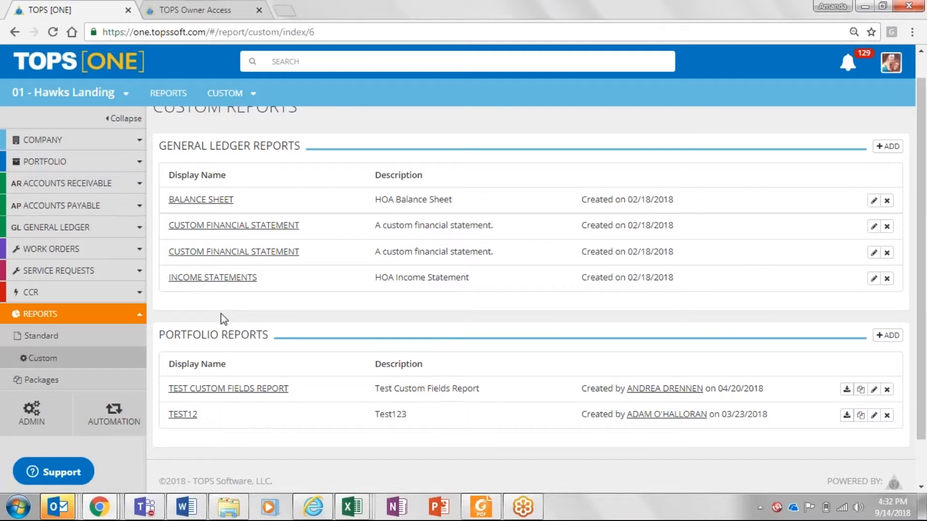
Step: Go to the Report Packages page and open the Detailed Board Reports package for editing
left_click(62, 381)
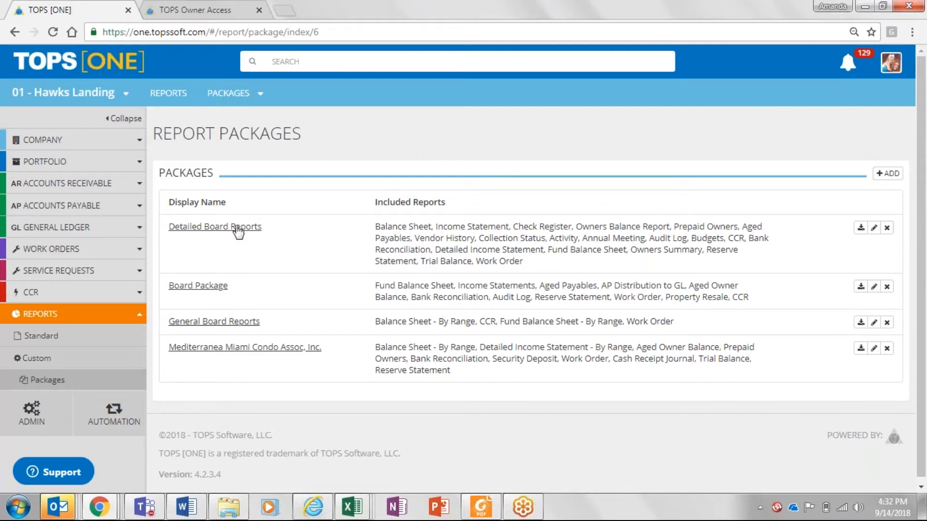
left_click(237, 230)
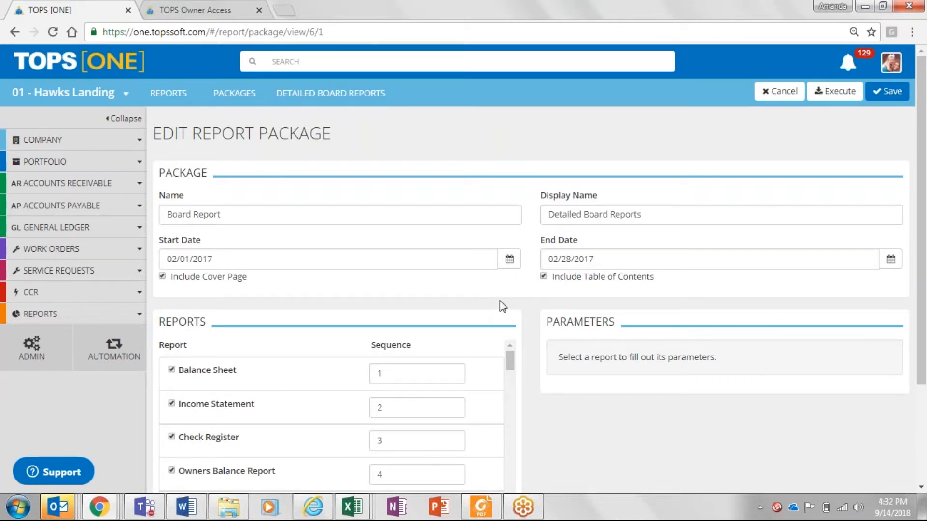
scroll(500, 300, "down", 3)
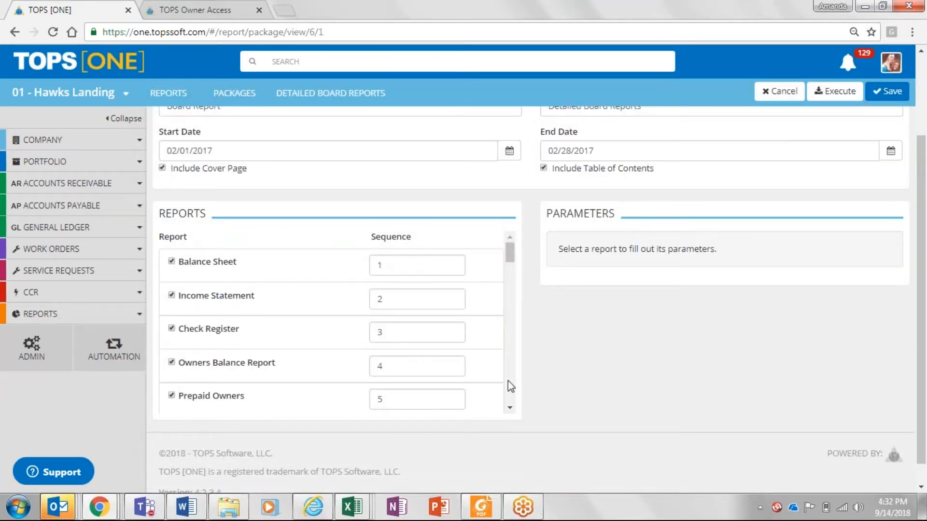
Step: Look through the package's list of included and available reports and their sequence numbers, returning toward the start
left_click(509, 409)
left_click(510, 409)
left_click(509, 408)
left_click(509, 409)
left_click(510, 408)
left_click(510, 408)
left_click(509, 408)
left_click(510, 408)
left_click(509, 408)
left_click(509, 408)
left_click(509, 408)
left_click(509, 408)
left_click(509, 409)
left_click(509, 408)
left_click(510, 408)
left_click(509, 409)
left_click(509, 409)
left_click(509, 409)
left_click(509, 409)
left_click(509, 409)
left_click(509, 409)
left_click(509, 408)
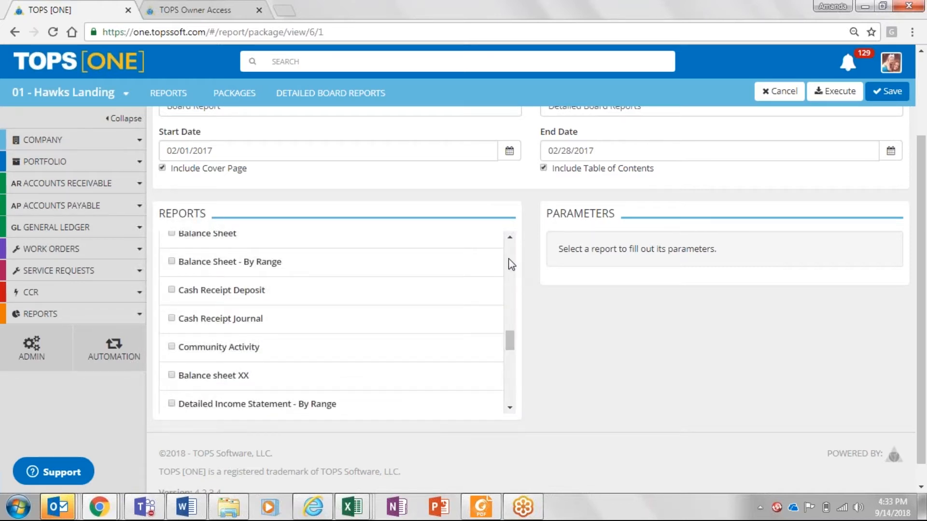
scroll(509, 260, "up", 10)
scroll(510, 263, "up", 4)
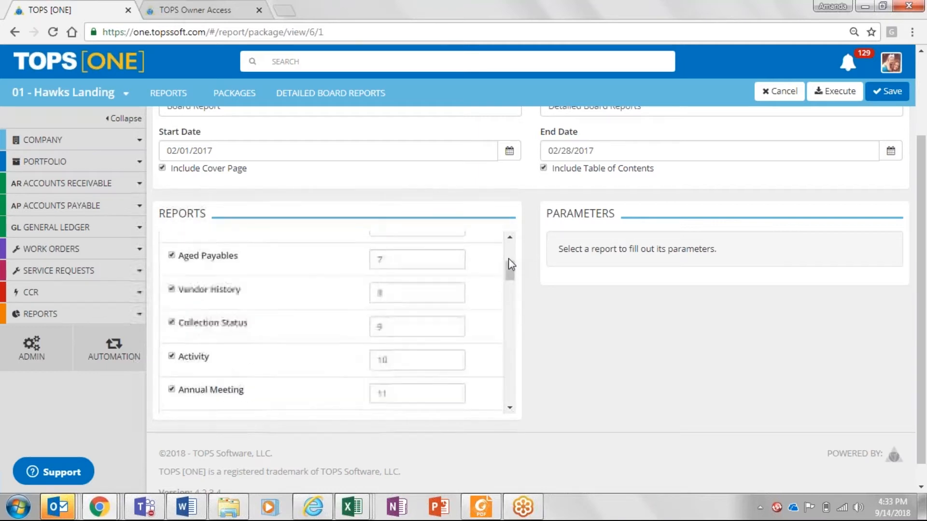
Step: Review the individual parameters of the package's Balance Sheet, Income Statement, Check Register and Owners Balance Report
scroll(510, 263, "up", 5)
scroll(510, 256, "up", 2)
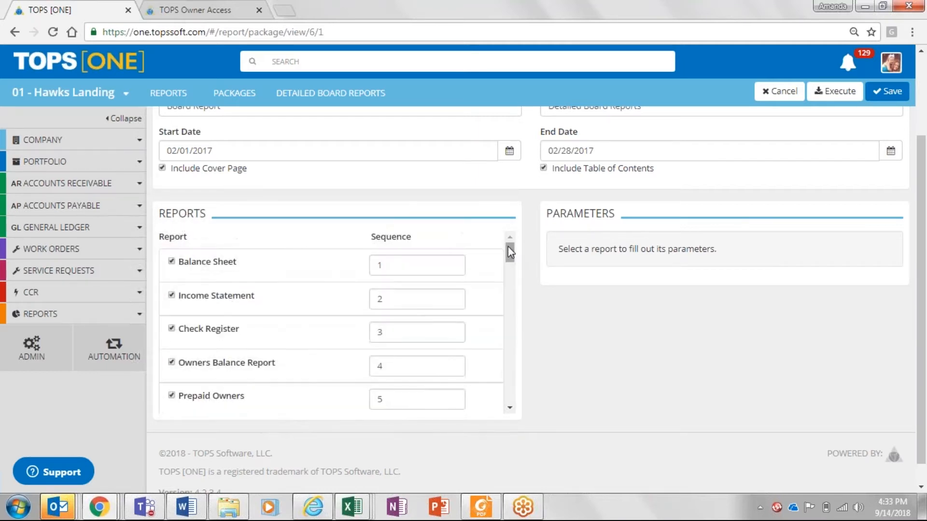
left_click(422, 262)
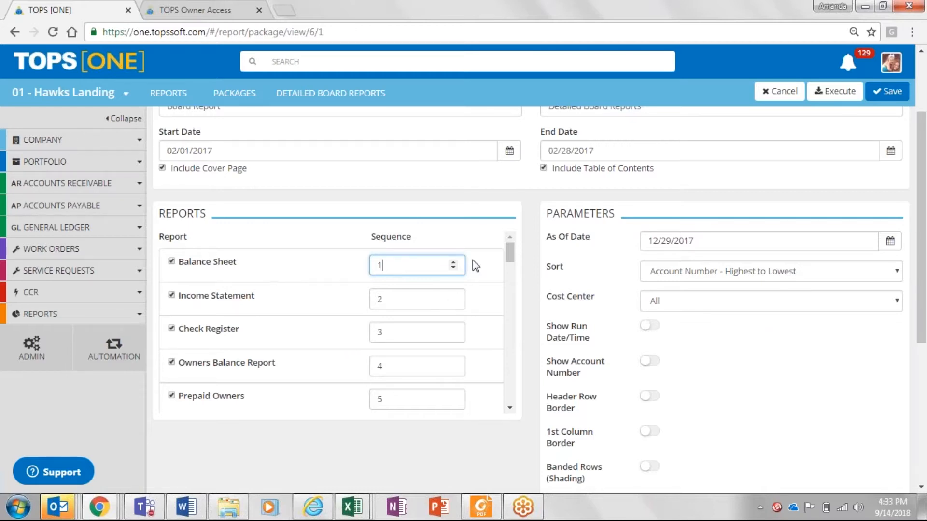
left_click(429, 298)
left_click(409, 327)
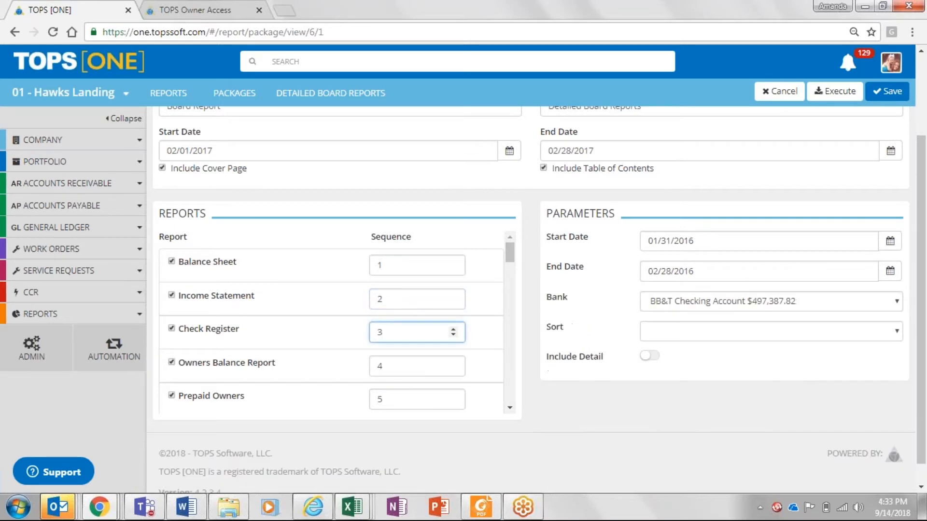
left_click(411, 363)
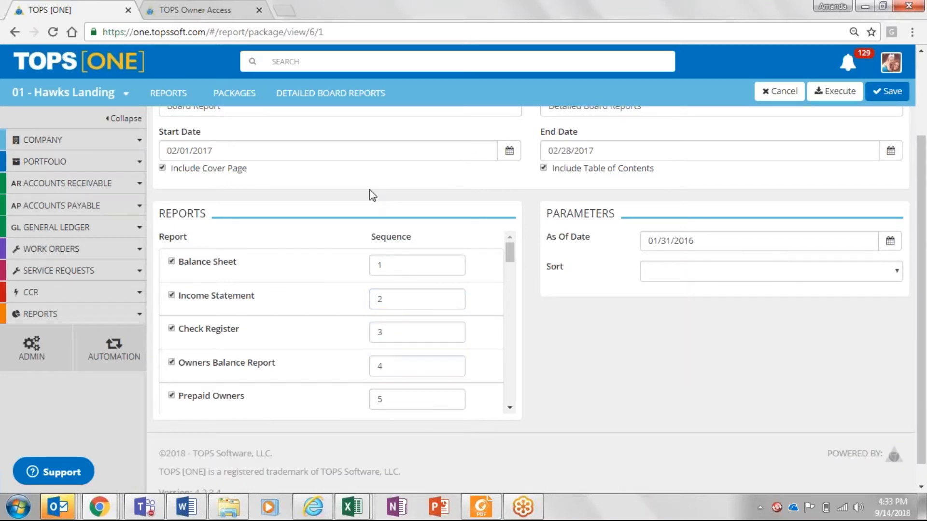
scroll(369, 189, "up", 3)
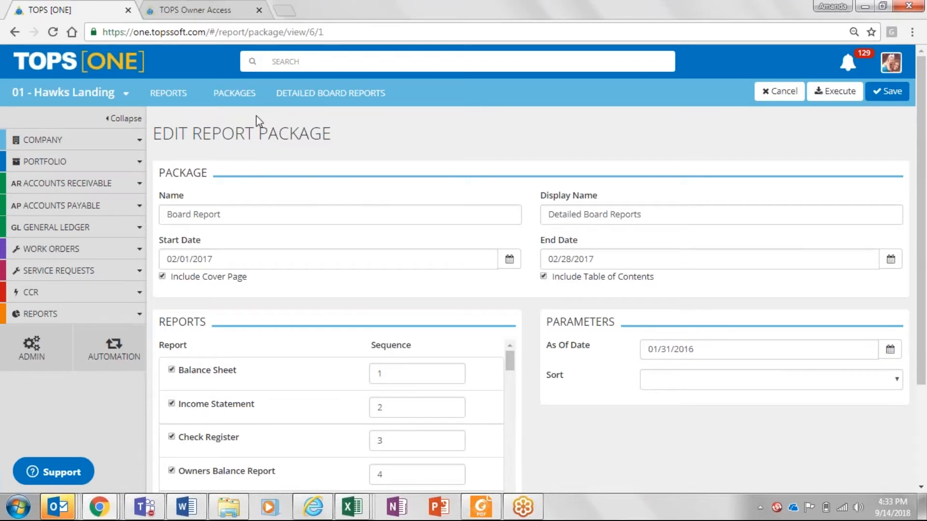
Step: Switch to Foxit Reader and look through the BoardPackage_Feb2017 sample, from its cover page and table of contents to the income and expense statement
left_click(482, 506)
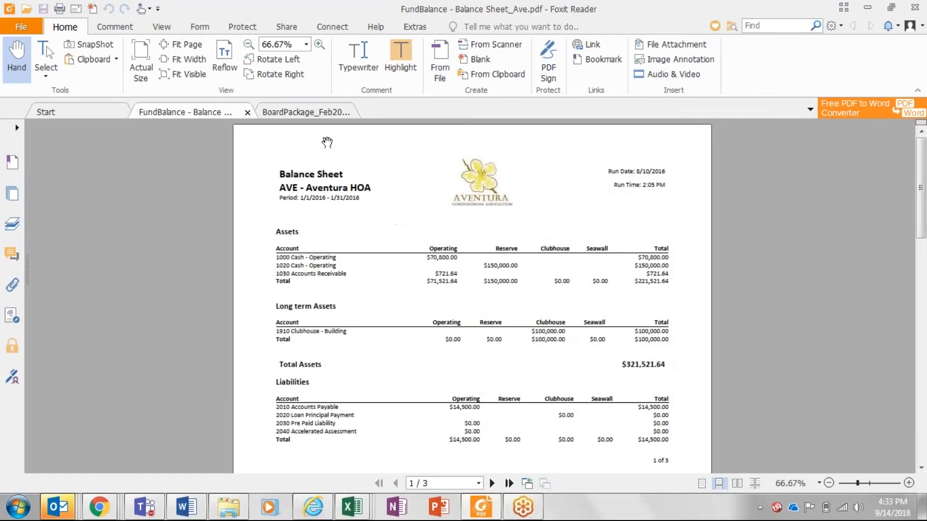
left_click(310, 116)
scroll(550, 291, "down", 3)
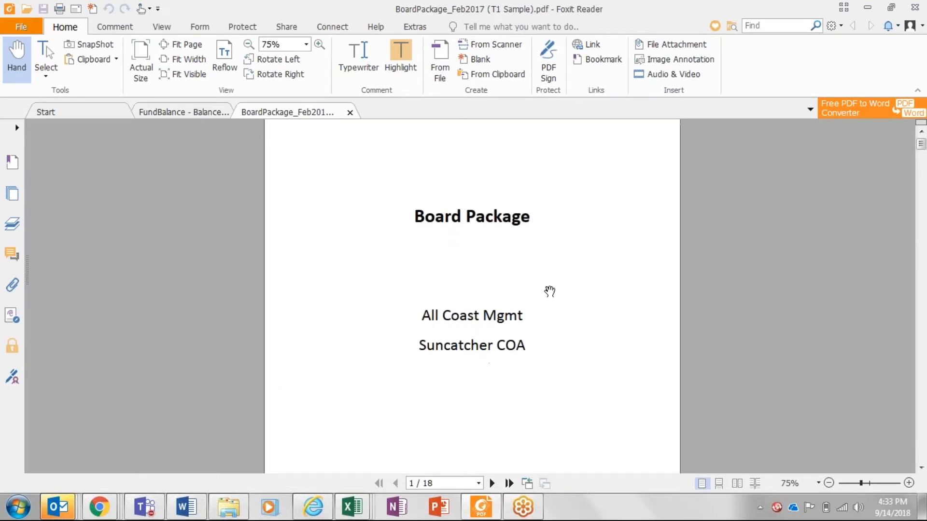
scroll(549, 291, "down", 5)
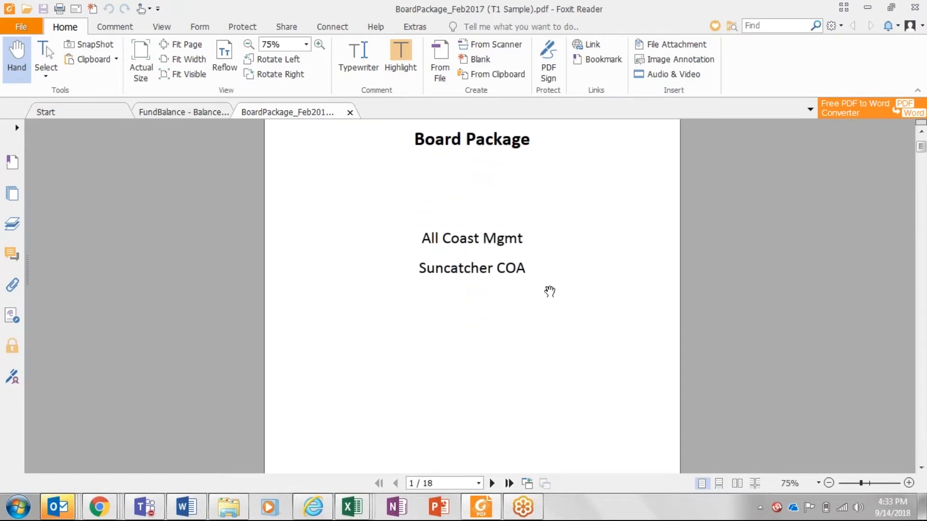
scroll(549, 291, "down", 1)
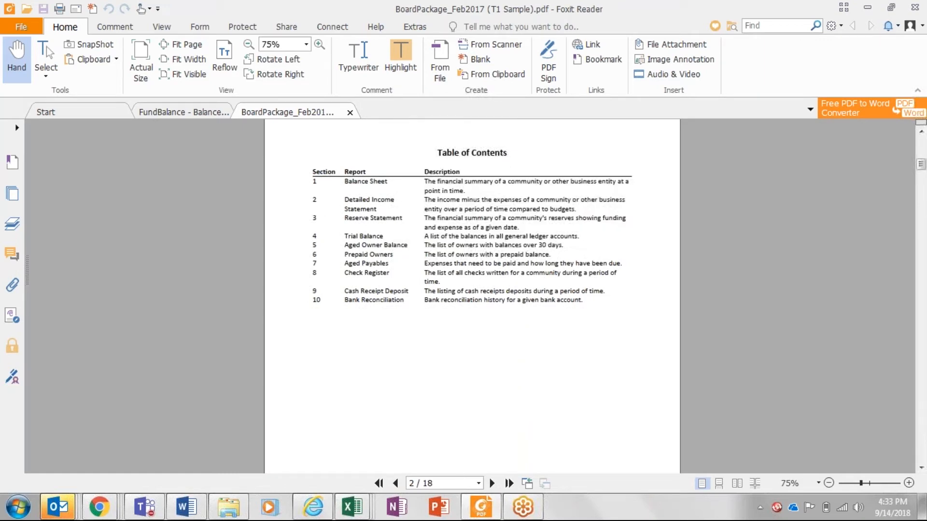
scroll(549, 291, "down", 6)
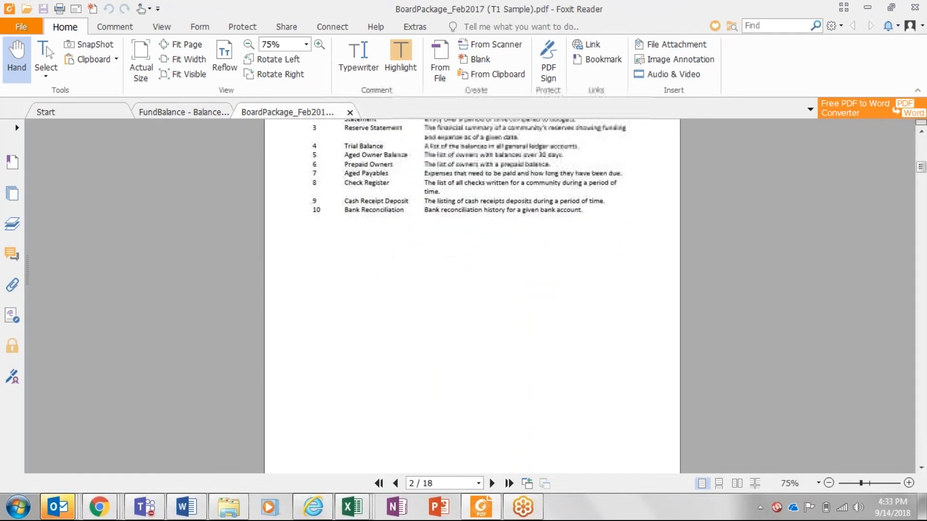
scroll(472, 296, "down", 5)
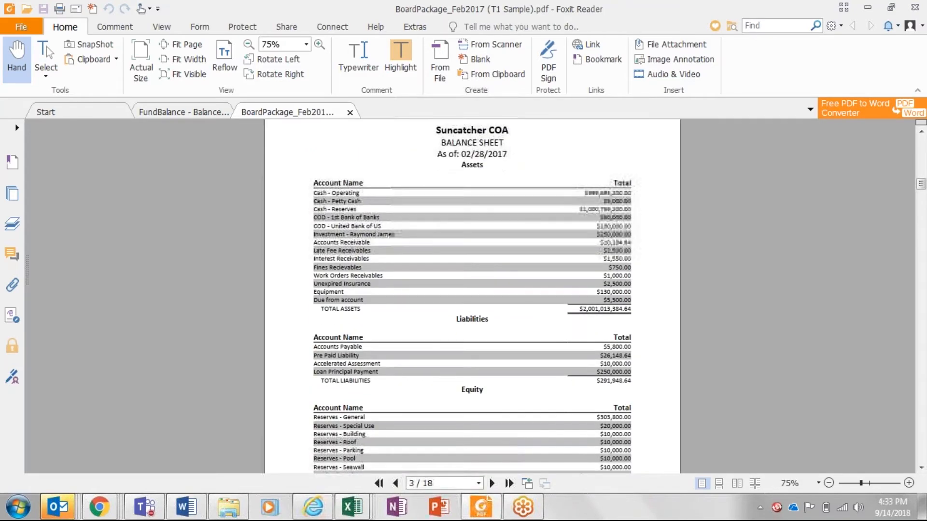
scroll(472, 296, "down", 20)
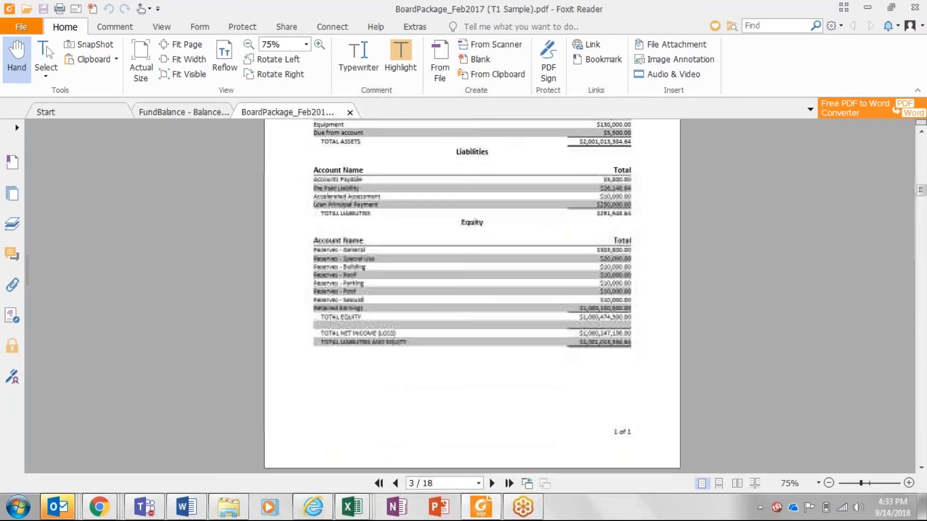
scroll(473, 296, "down", 2)
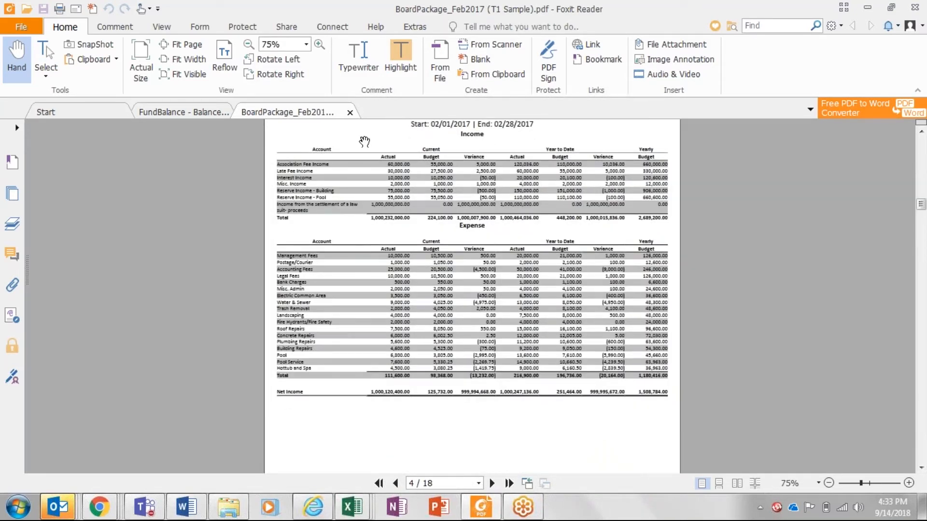
Step: Examine the FundBalance - Balance Sheet_Ave PDF through to its last page, including the fund columns and totals
left_click(184, 107)
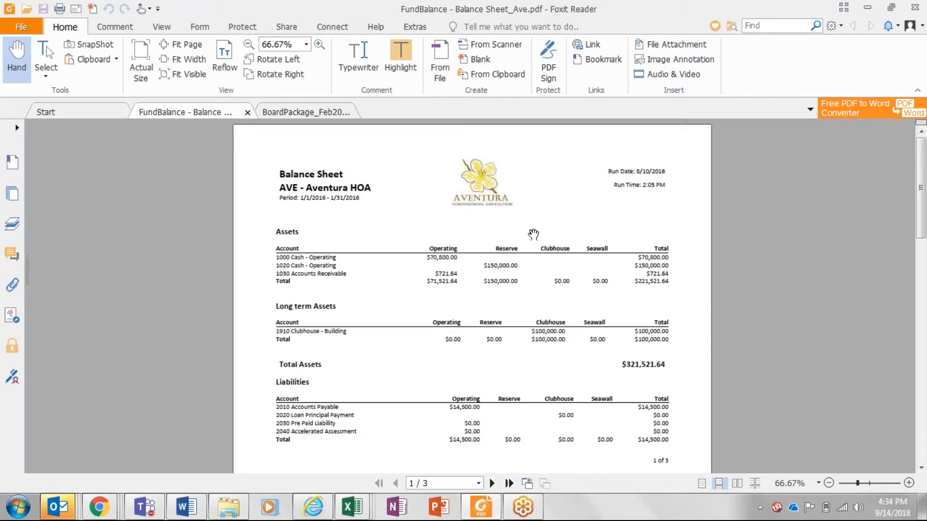
scroll(533, 235, "down", 1)
scroll(472, 291, "down", 8)
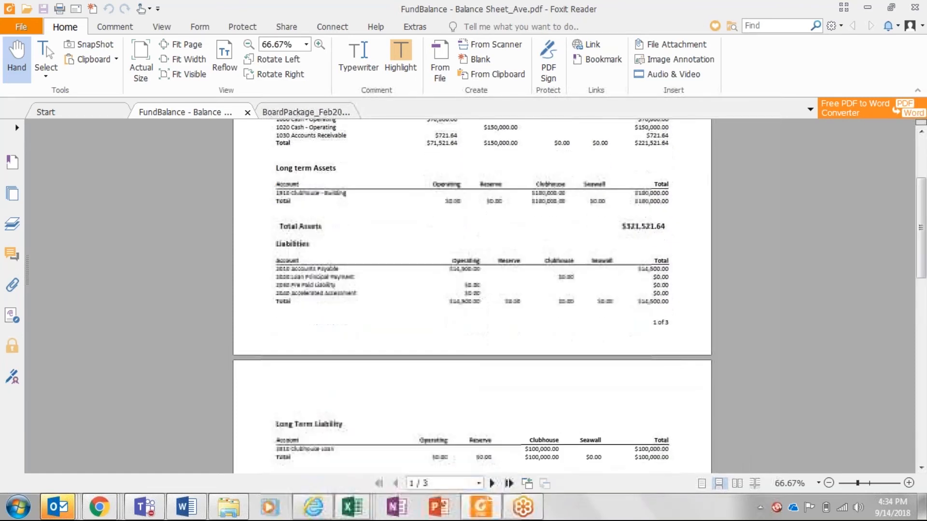
scroll(472, 291, "down", 8)
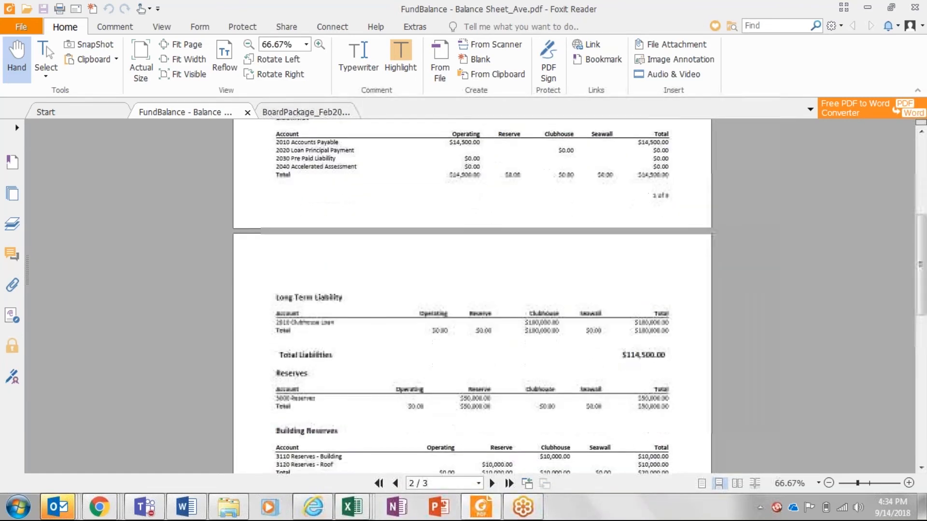
scroll(472, 291, "down", 11)
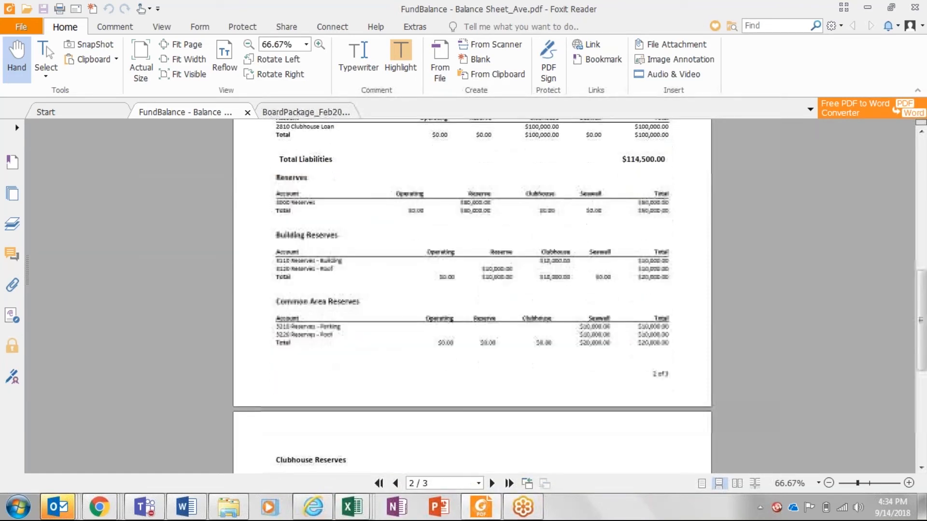
scroll(472, 291, "down", 6)
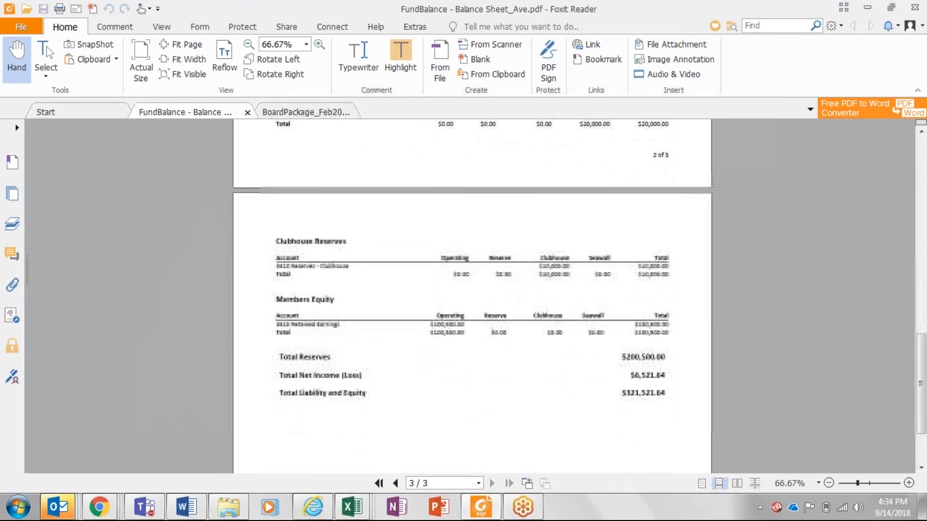
scroll(472, 291, "down", 1)
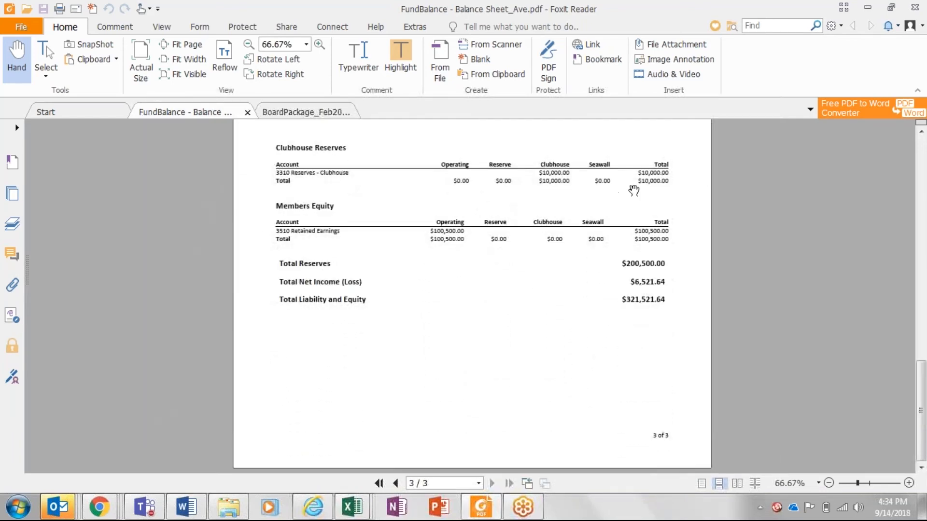
Step: Return to the browser and glance at the TOPS Owner Access dashboard before going back to the report package
left_click(867, 8)
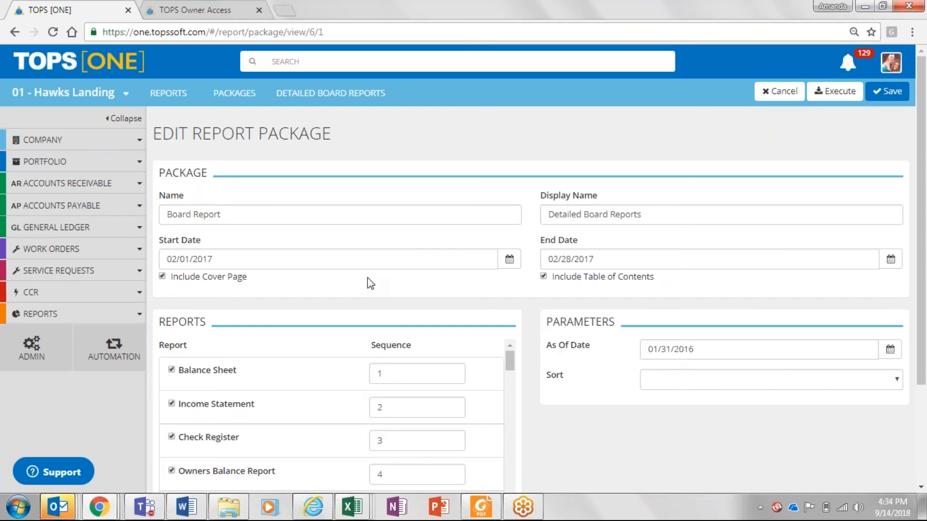
key("ctrl+Tab")
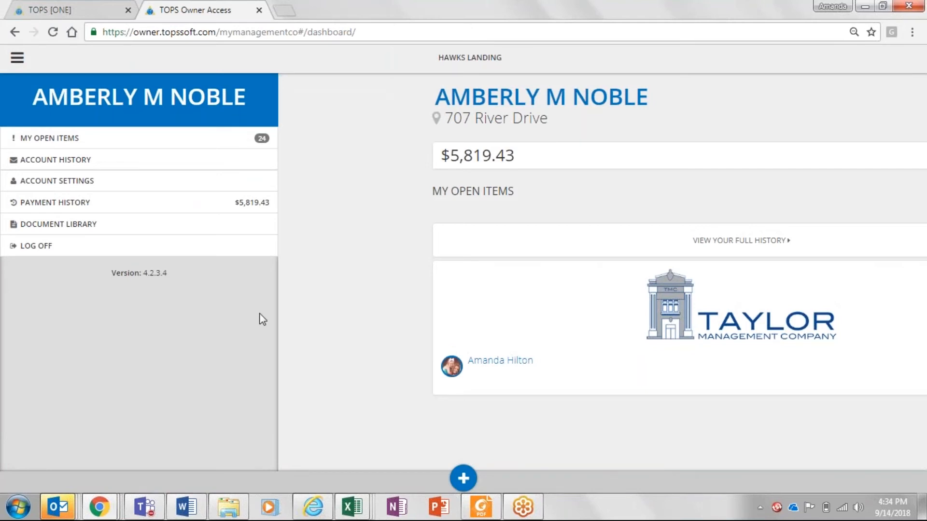
left_click(71, 4)
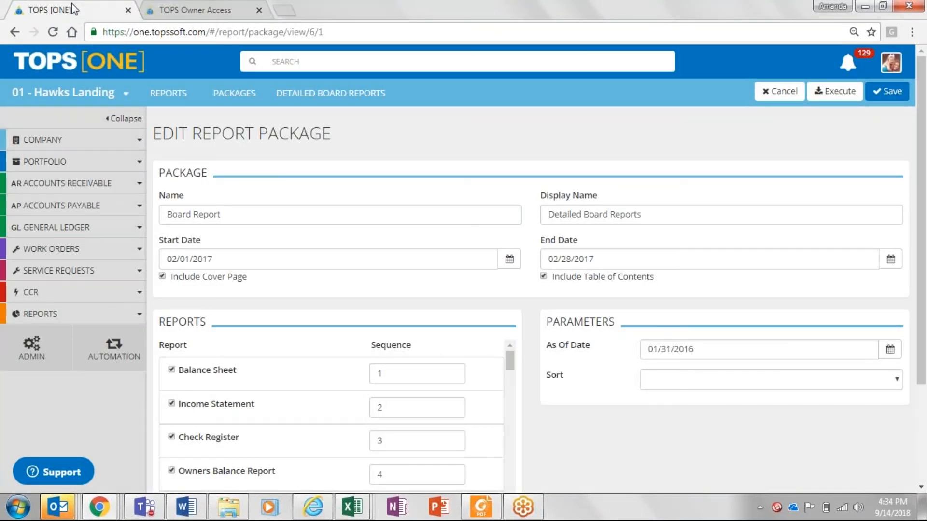